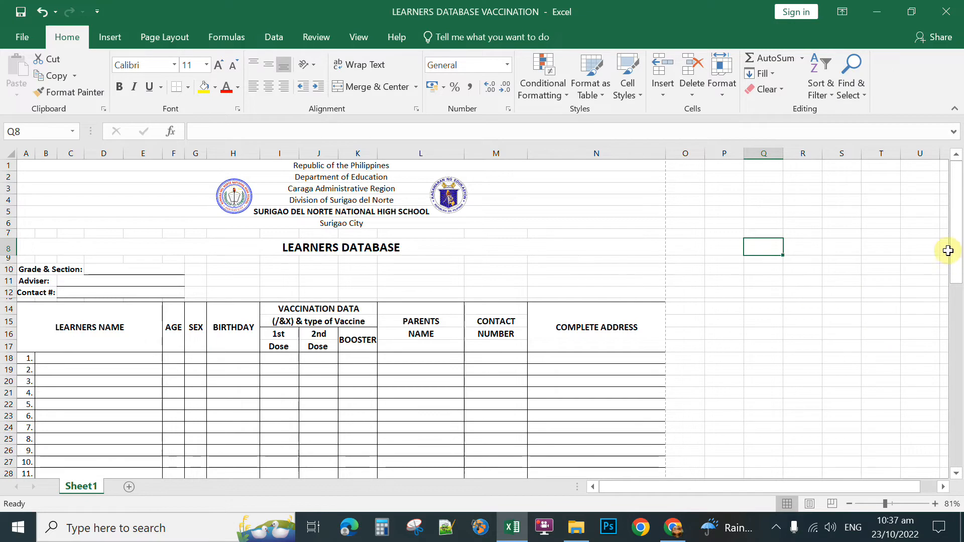
Check the learners database form in Page Break Preview and return to the Normal view.
mouse_move(956, 267)
left_mouse_down()
mouse_move(954, 453)
mouse_move(955, 262)
left_mouse_up()
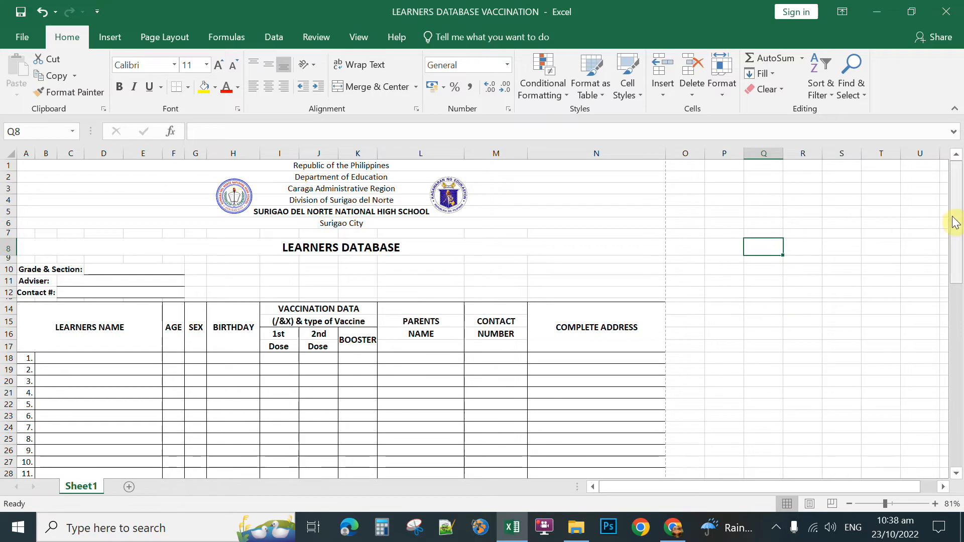
left_click(832, 503)
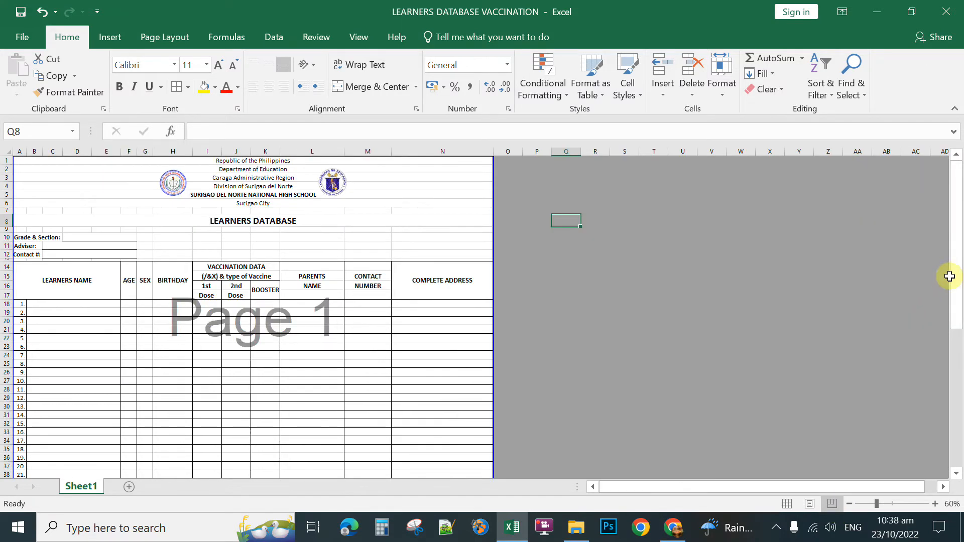
left_click_drag(956, 266, 960, 245)
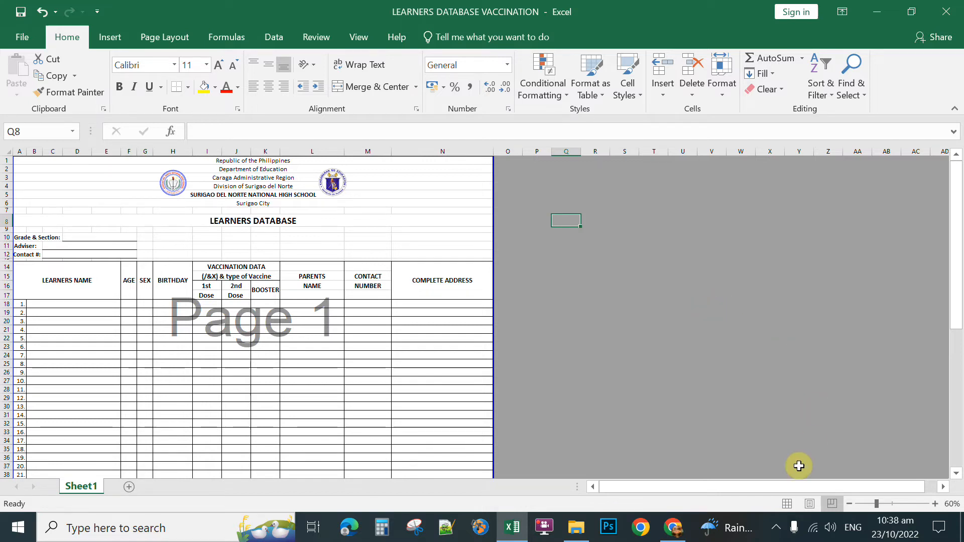
left_click(788, 503)
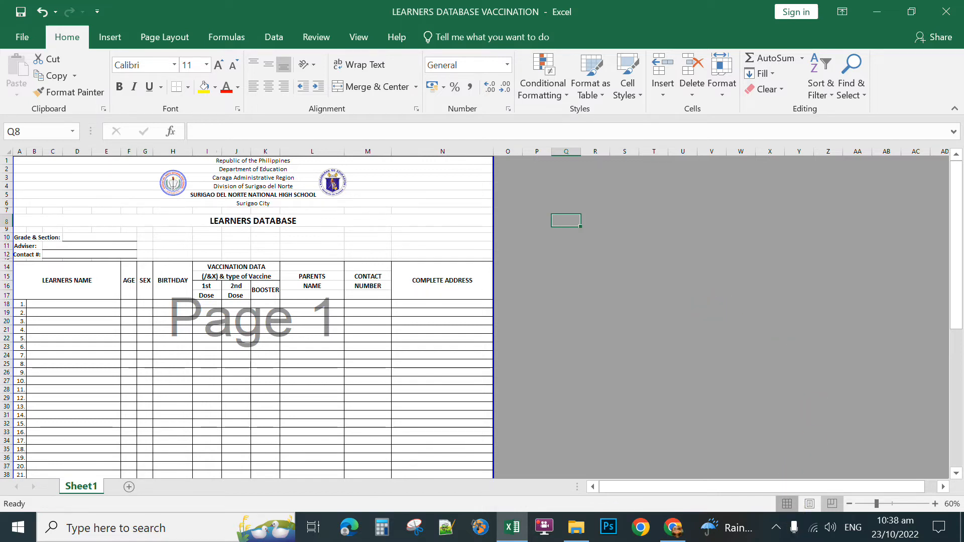
left_click_drag(957, 236, 958, 276)
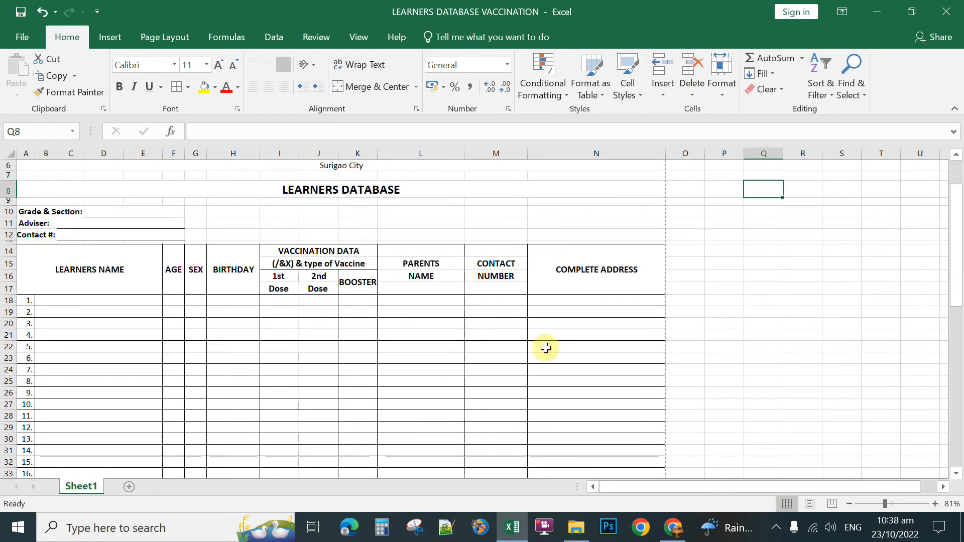
Create a copy of Sheet1 at the end of the LEARNERS DATABASE VACCINATION workbook.
right_click(76, 486)
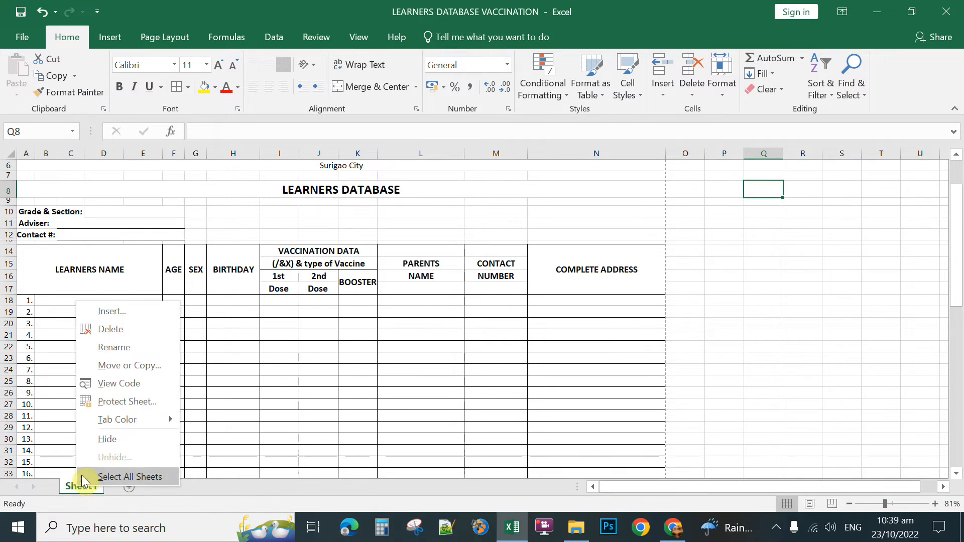
left_click(120, 370)
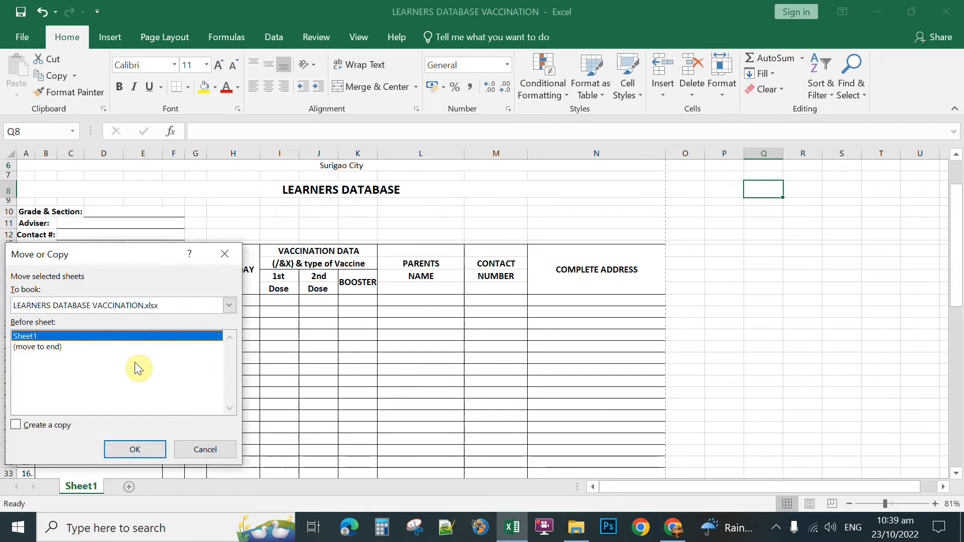
left_click(51, 348)
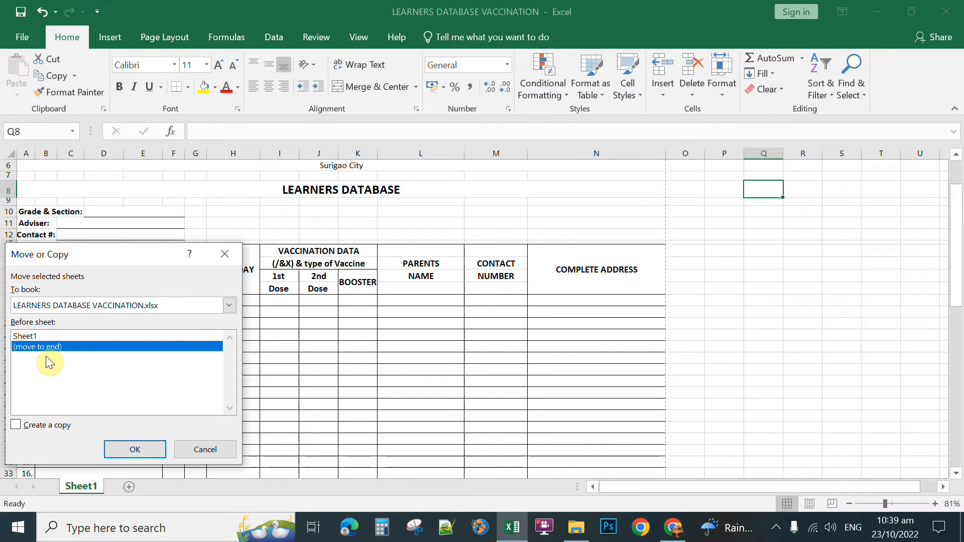
left_click(16, 425)
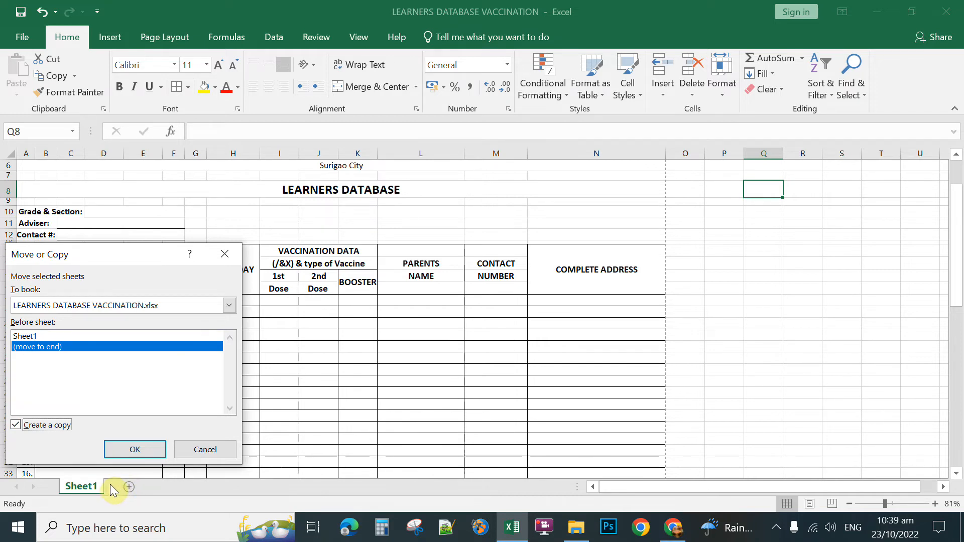
left_click(140, 458)
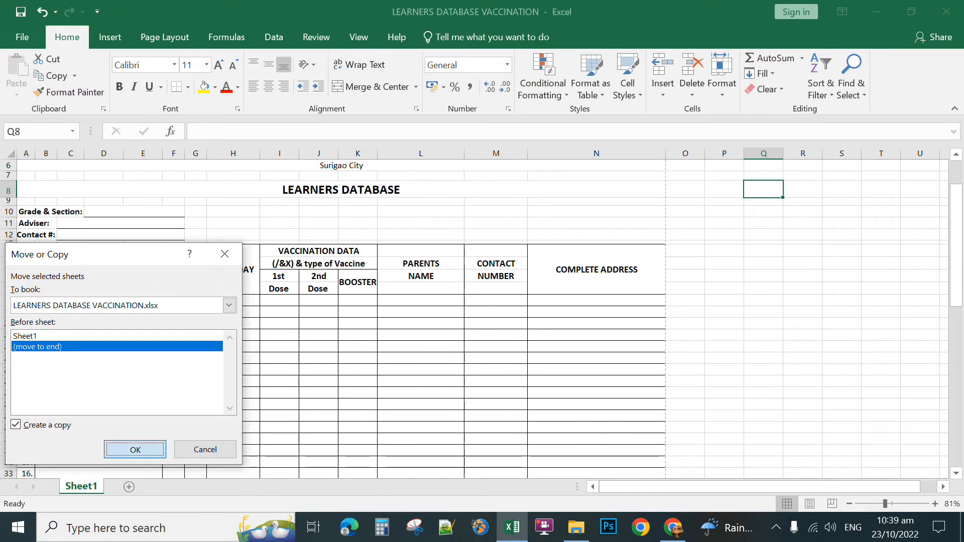
Rename the original Sheet1 as 7-Honesty.
left_click(80, 487)
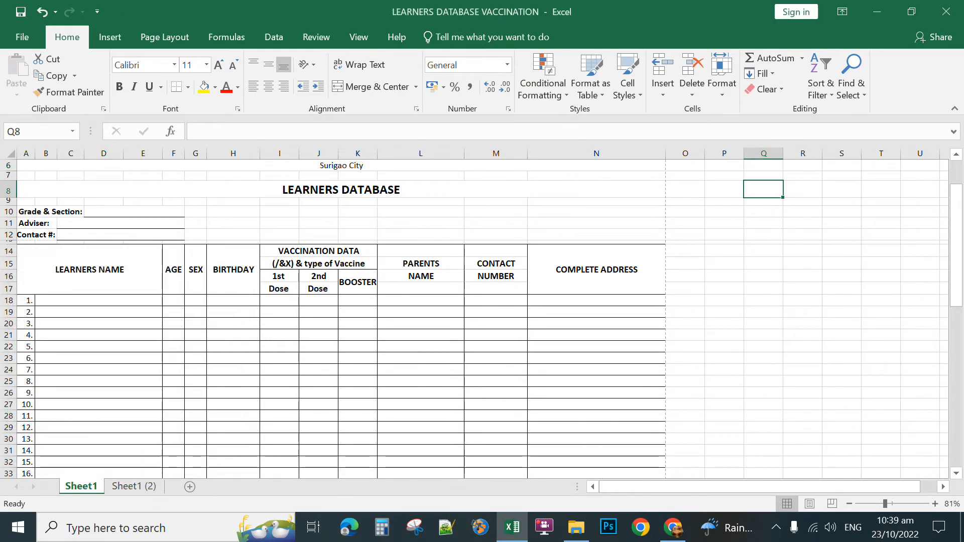
right_click(79, 488)
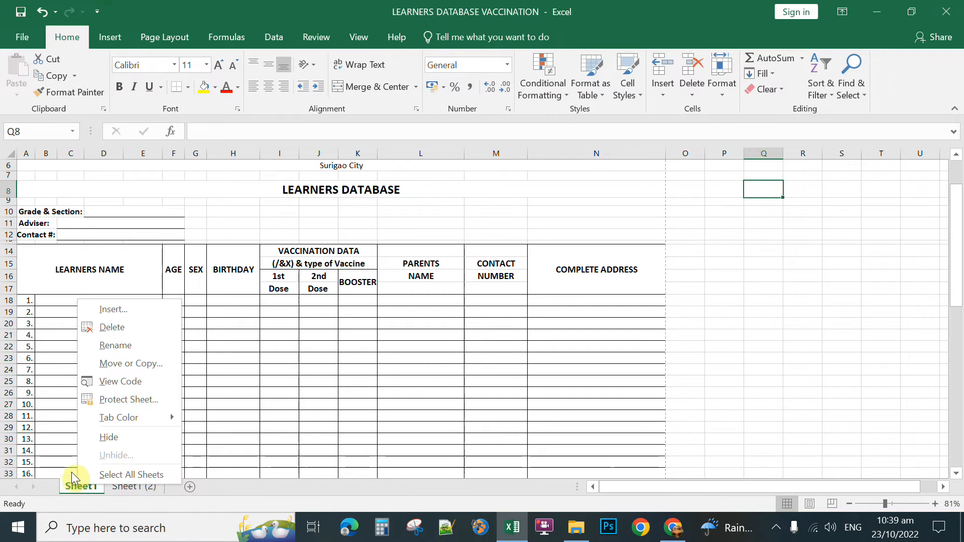
left_click(116, 345)
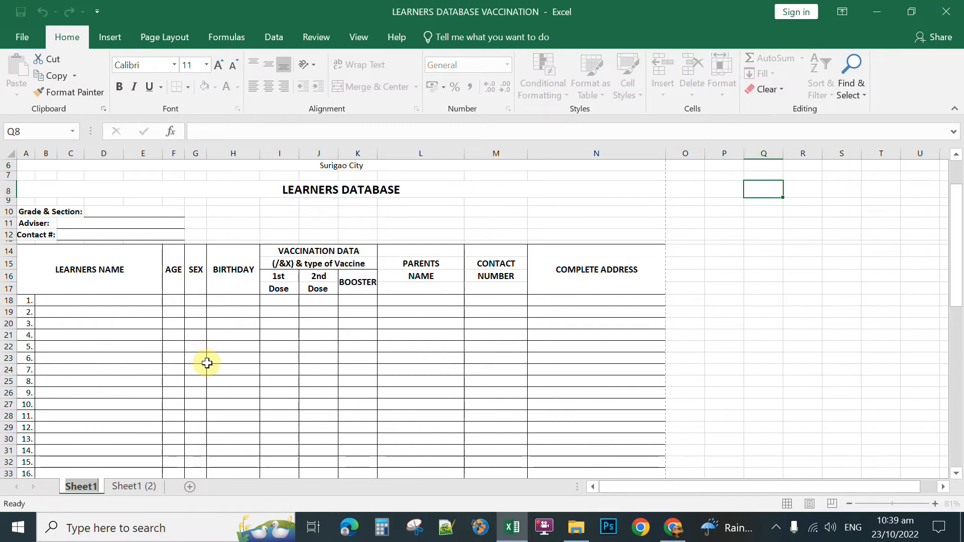
type("7-Honesty")
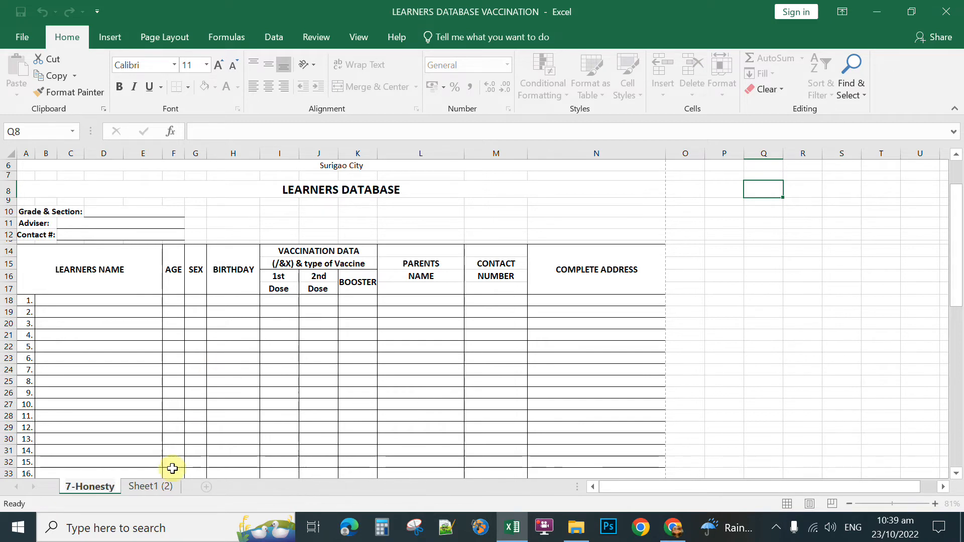
Rename the copied sheet, Sheet1 (2), as 7-Courtesy.
left_click(136, 487)
right_click(152, 486)
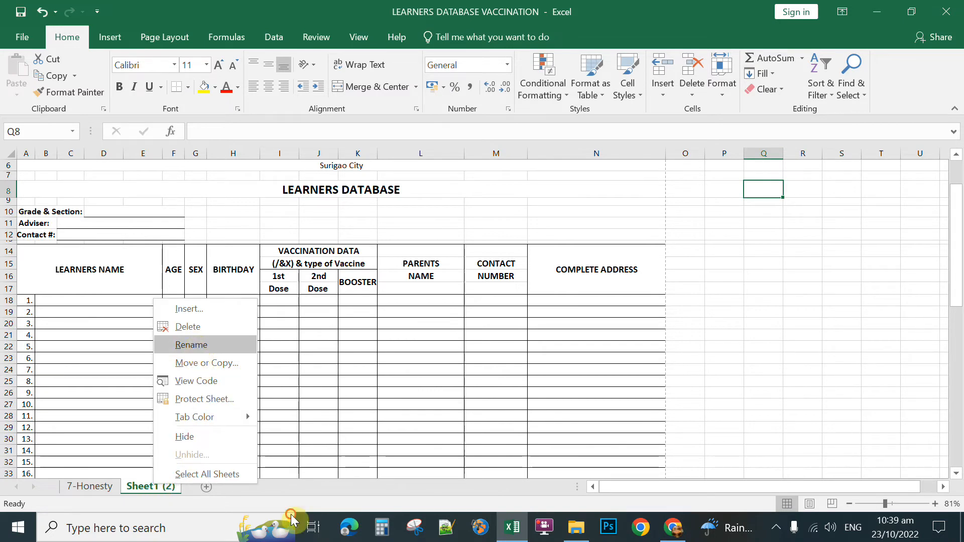
left_click(194, 346)
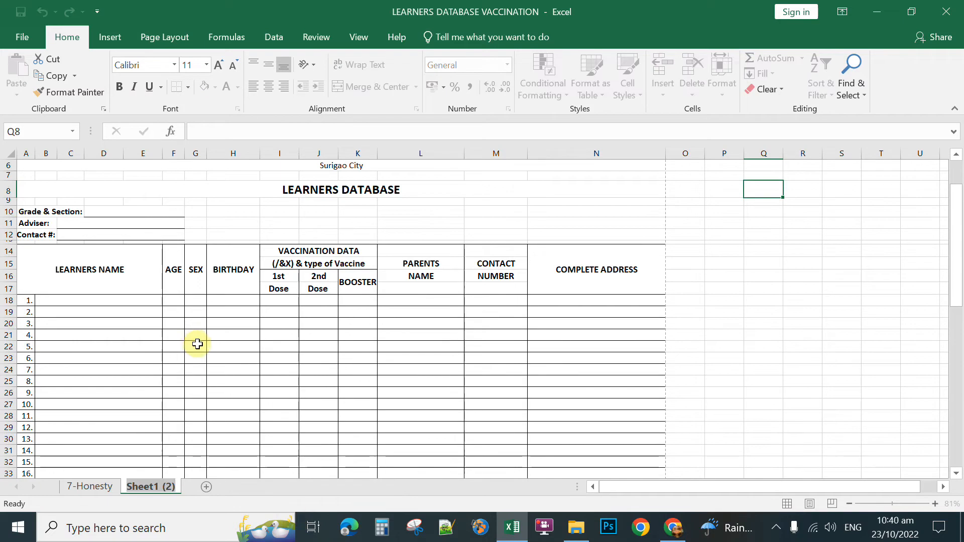
type("7-C")
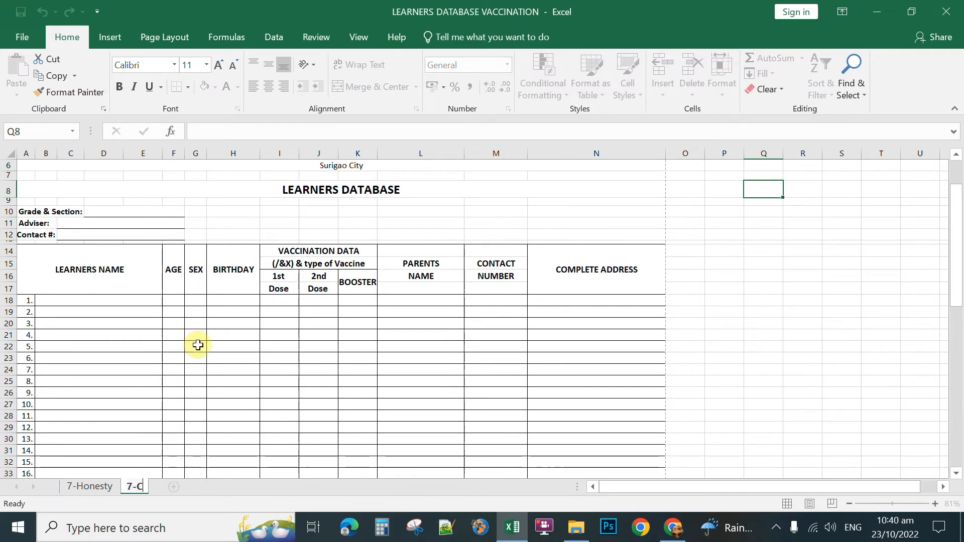
type("ourtesy")
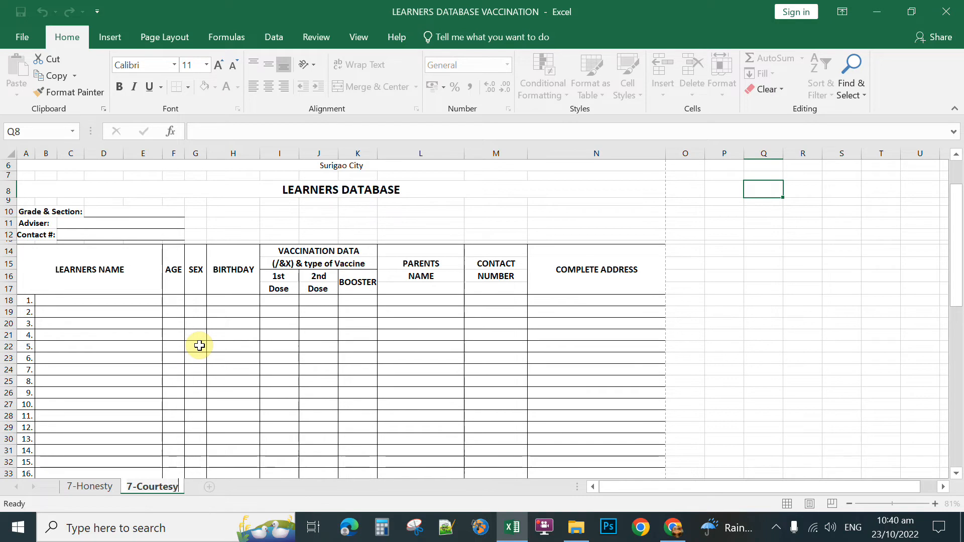
left_click(250, 360)
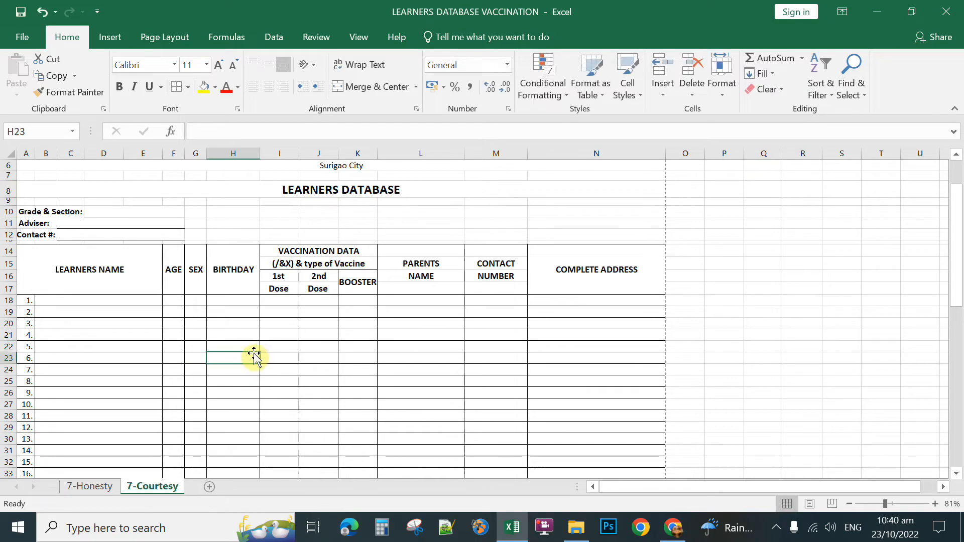
Create a copy of the 7-Courtesy sheet at the end of the same workbook.
right_click(163, 486)
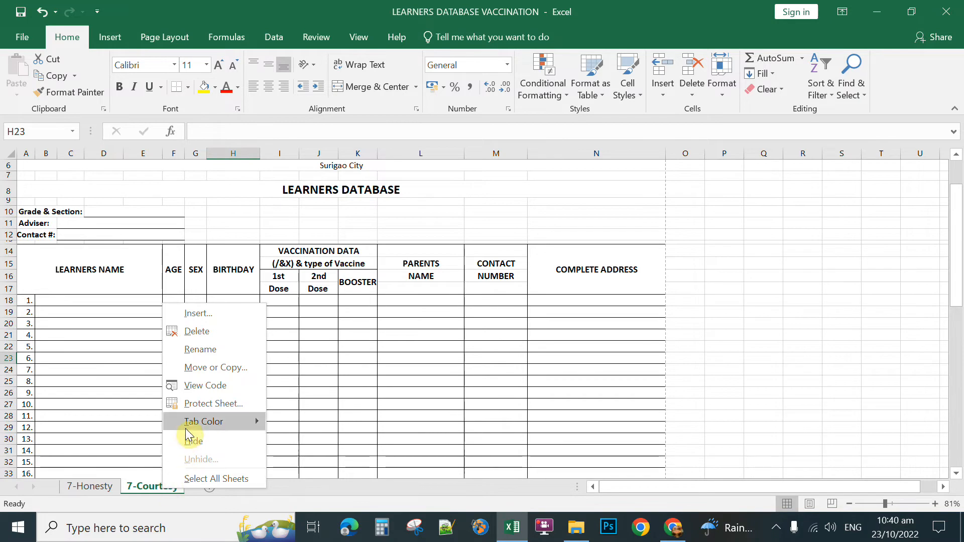
left_click(198, 367)
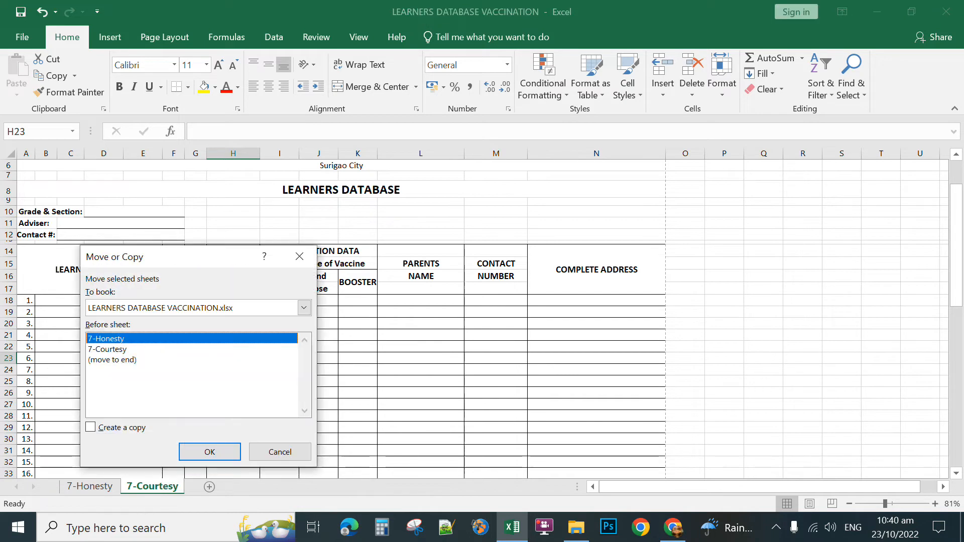
left_click(93, 431)
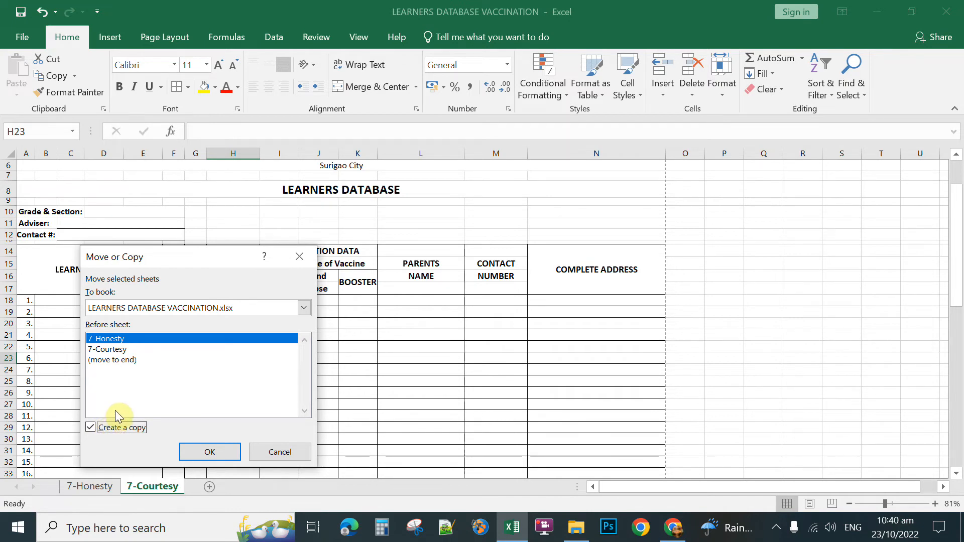
left_click(119, 360)
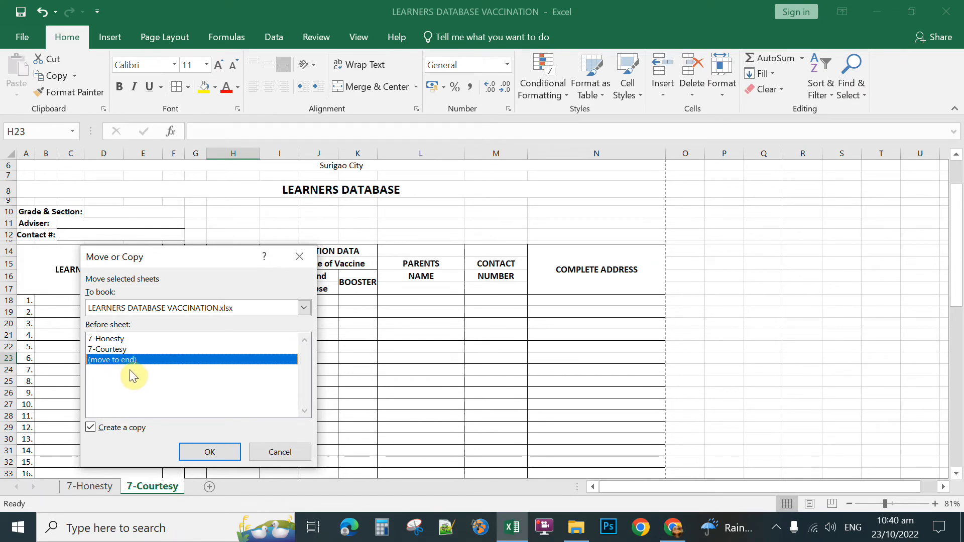
left_click(210, 452)
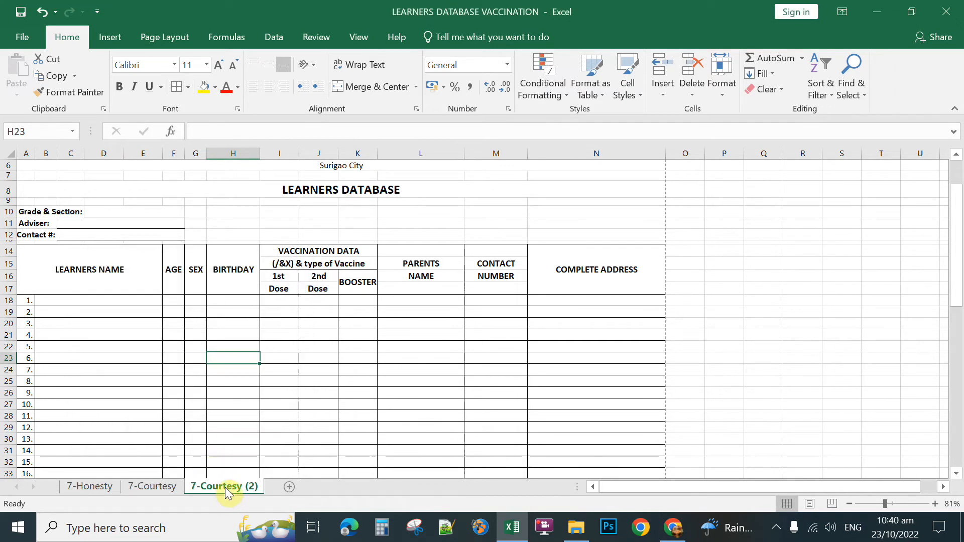
Rename the copy of the 7-Courtesy sheet as 7-loyalty.
right_click(225, 487)
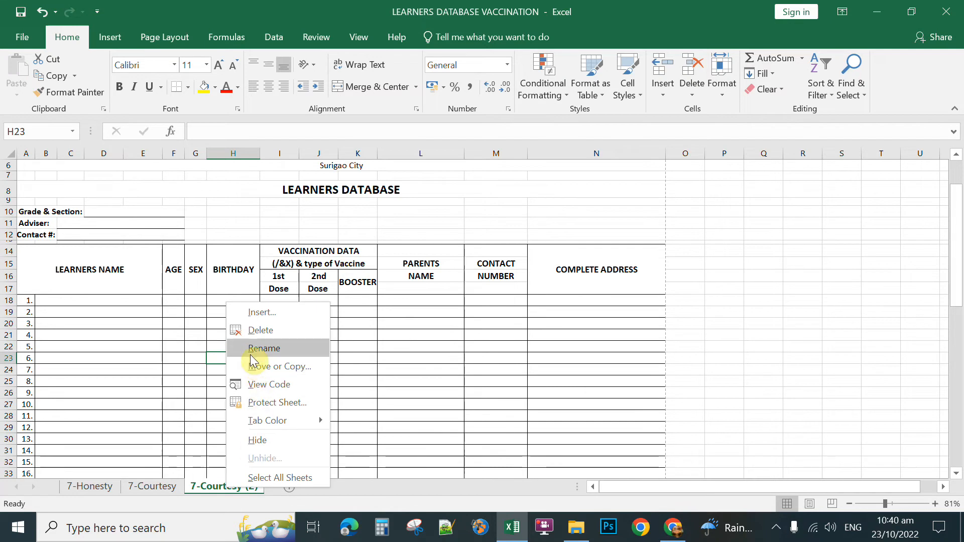
left_click(264, 346)
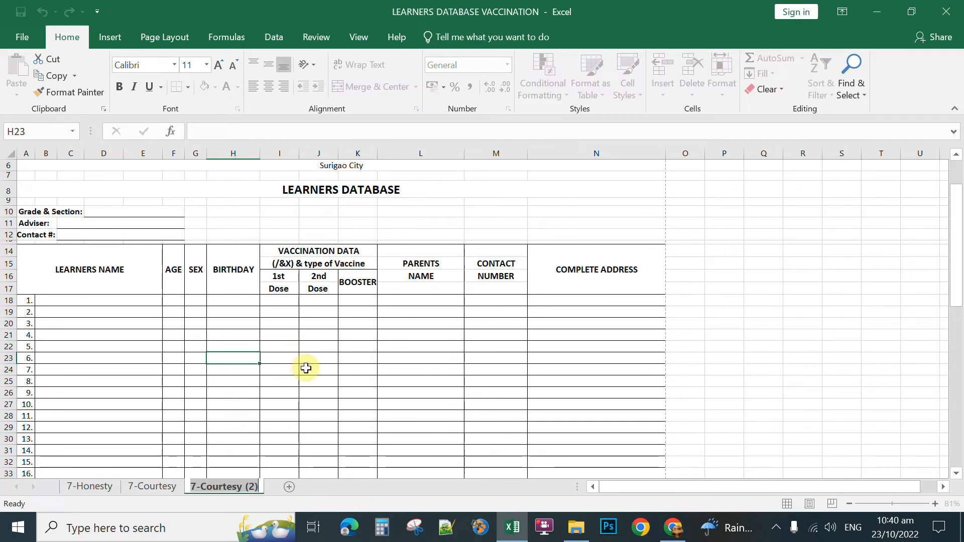
type("7")
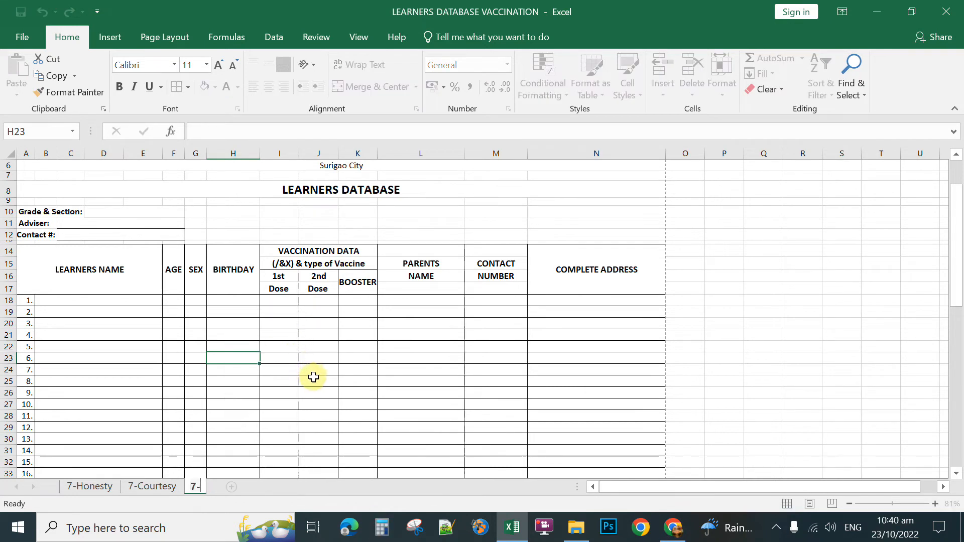
type("-loyalyt")
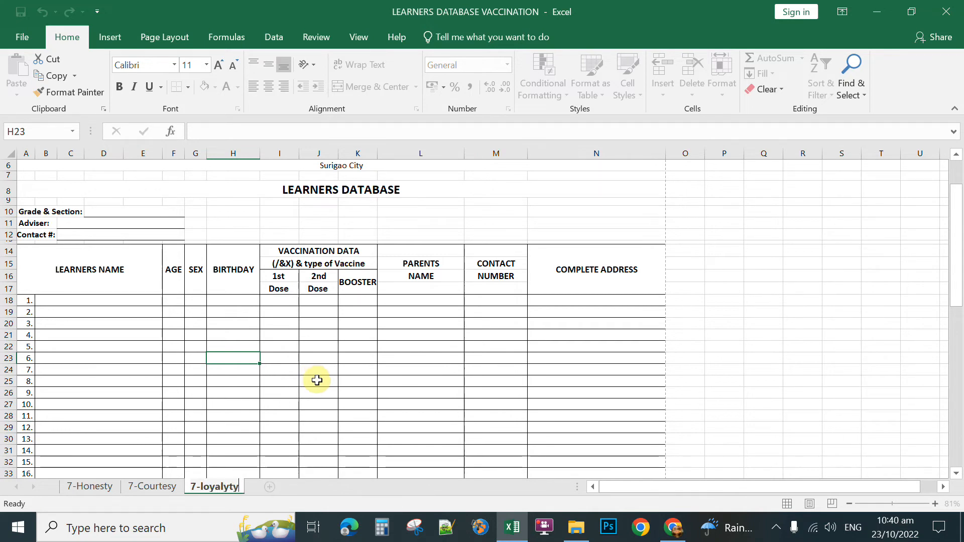
key("BackSpace")
left_click(292, 383)
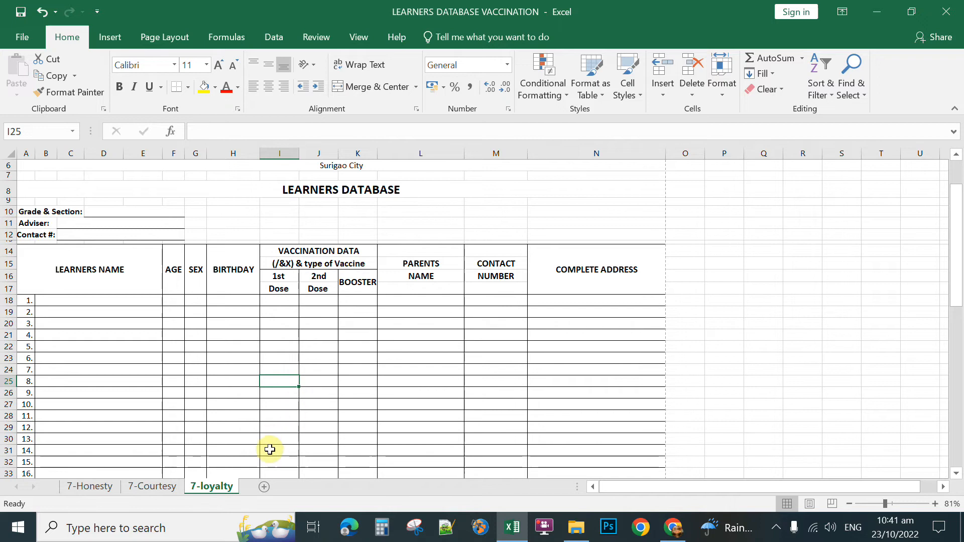
Create a copy of the 7-loyalty sheet at the end of the same workbook.
right_click(229, 486)
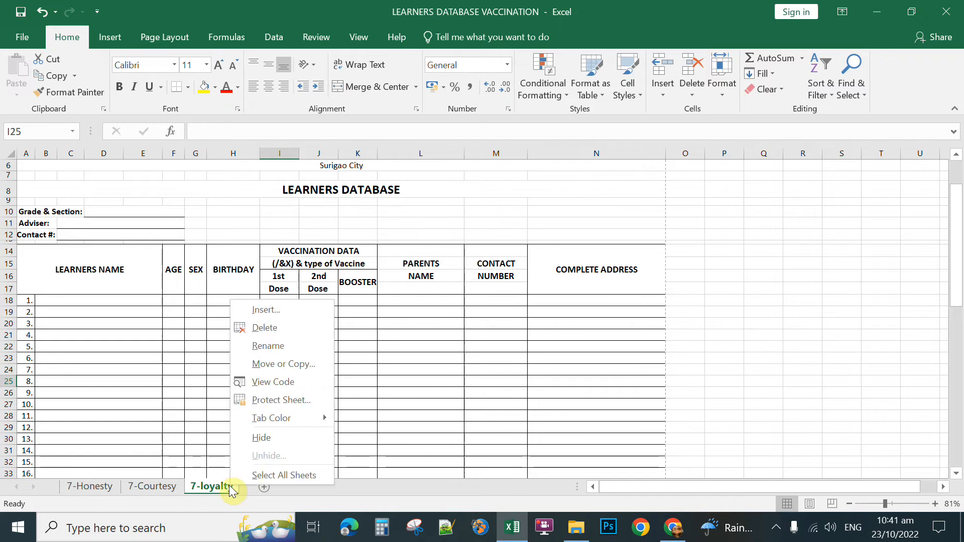
left_click(274, 367)
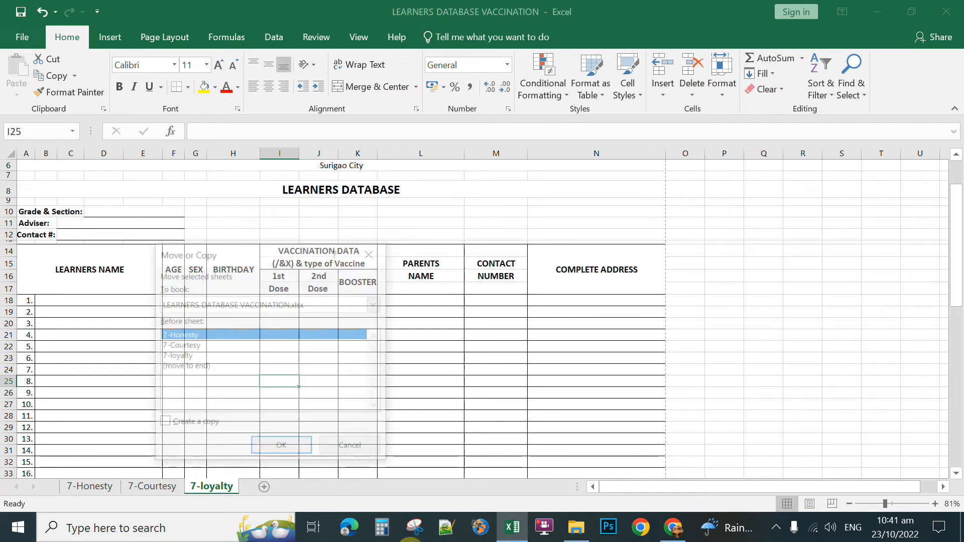
left_click(199, 367)
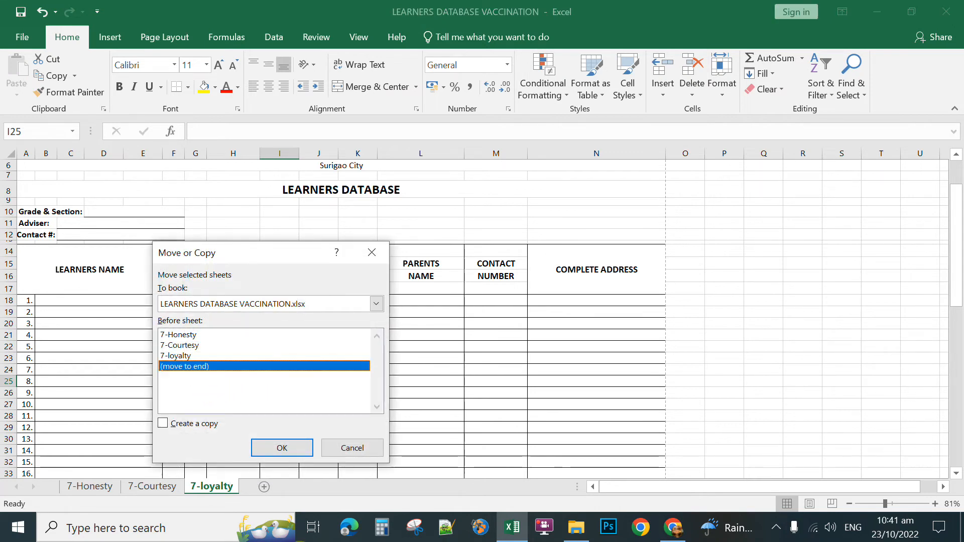
left_click(163, 423)
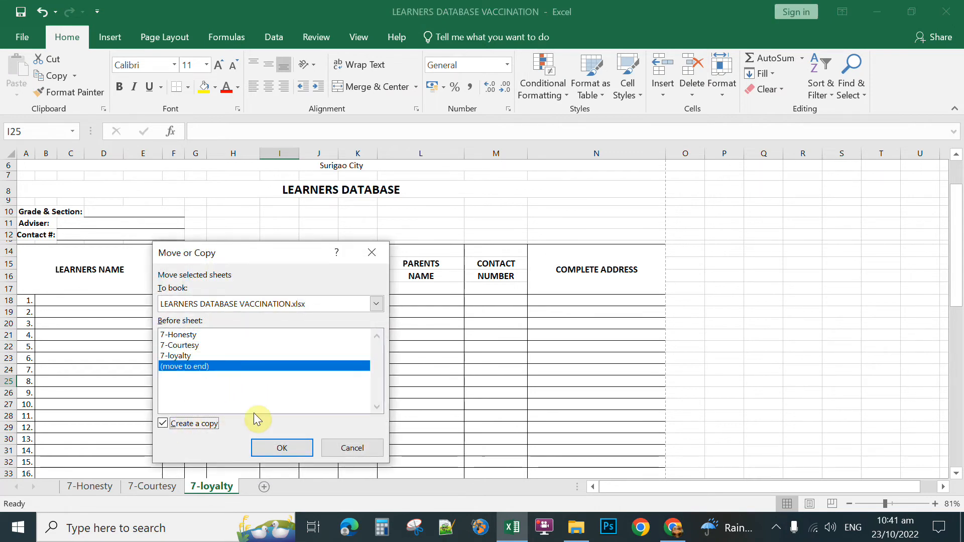
left_click(282, 448)
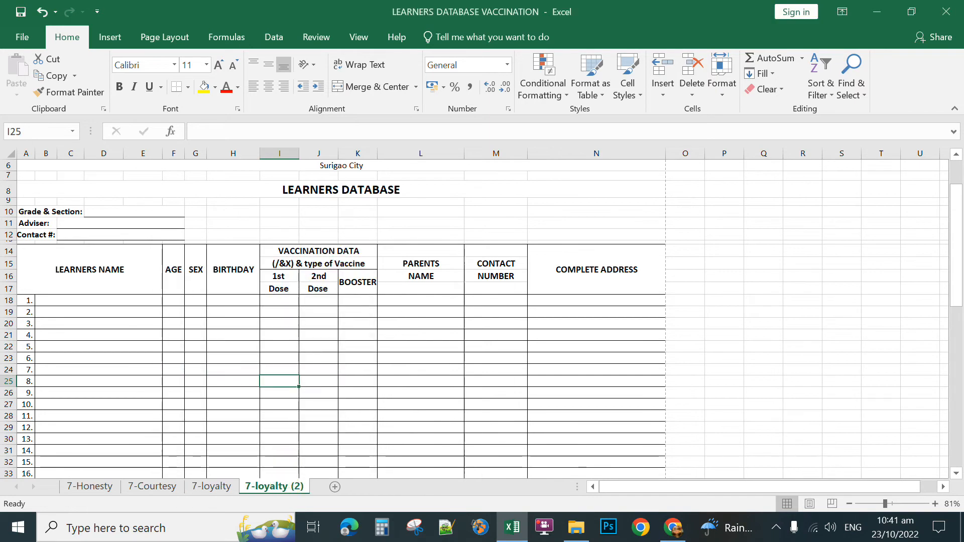
Rename the copied sheet 7-loyalty (2) as 8-Dove.
right_click(281, 486)
left_click(320, 346)
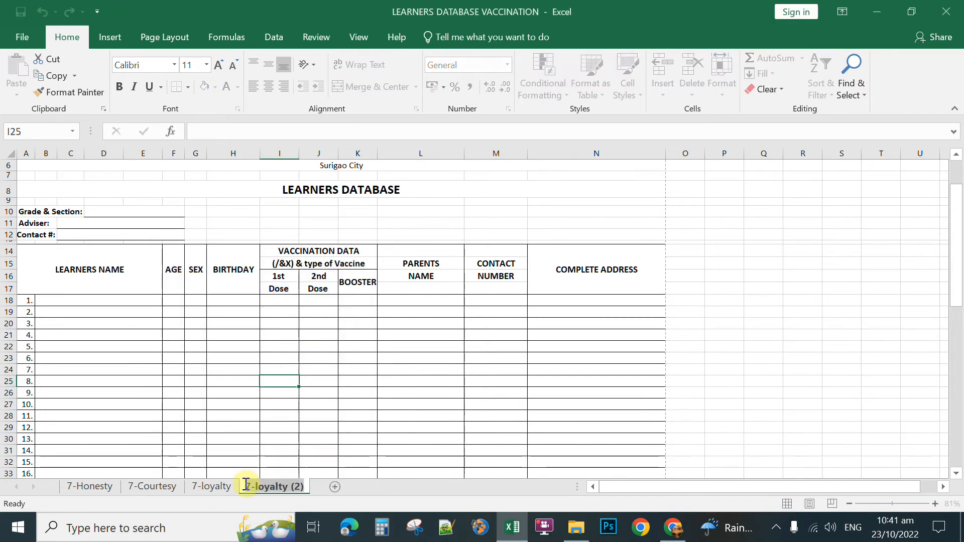
type("8-")
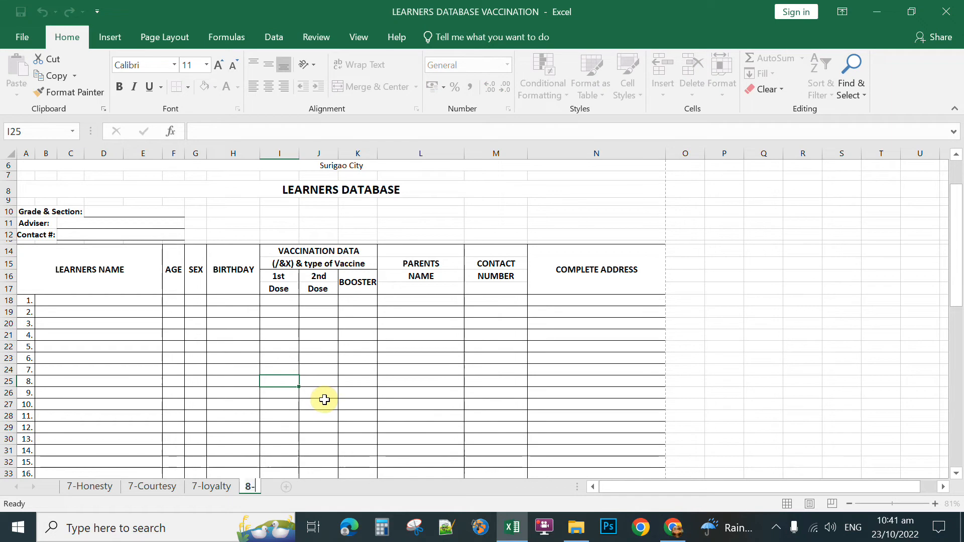
type("Dove")
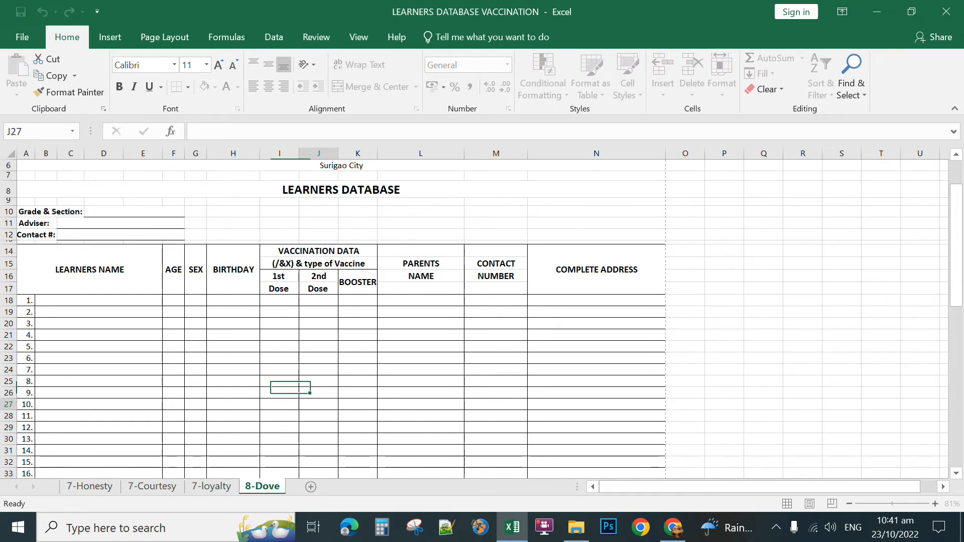
left_click(332, 406)
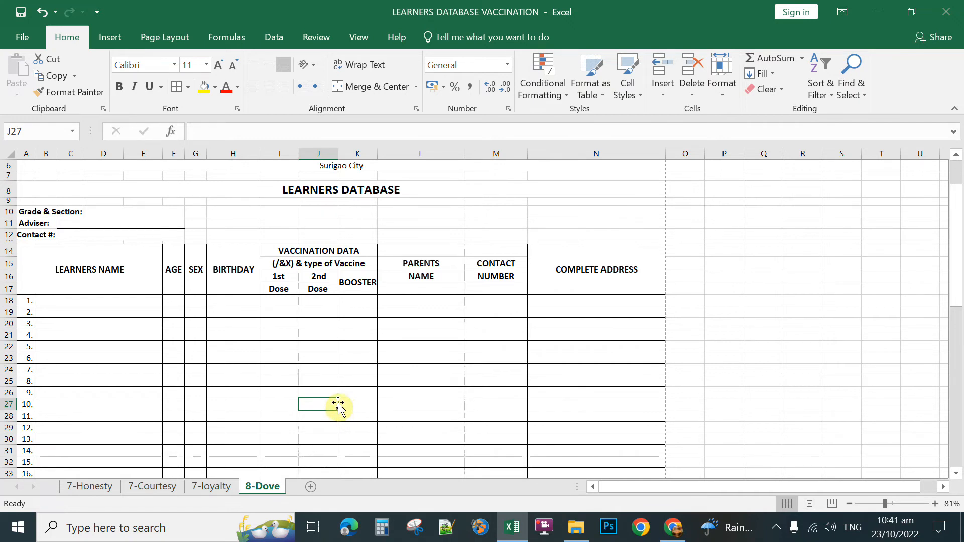
Save the LEARNERS DATABASE VACCINATION workbook and close it.
left_click(21, 13)
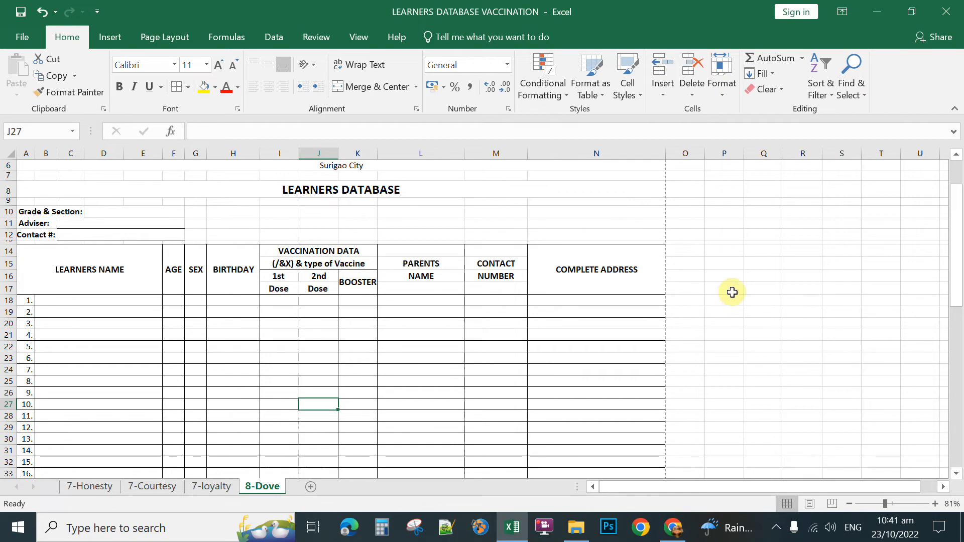
left_click(21, 12)
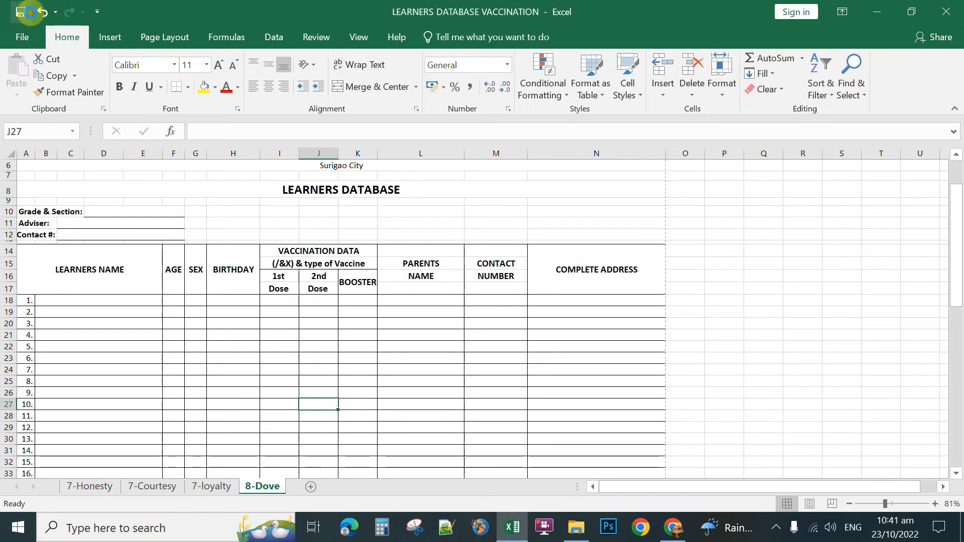
left_click(954, 15)
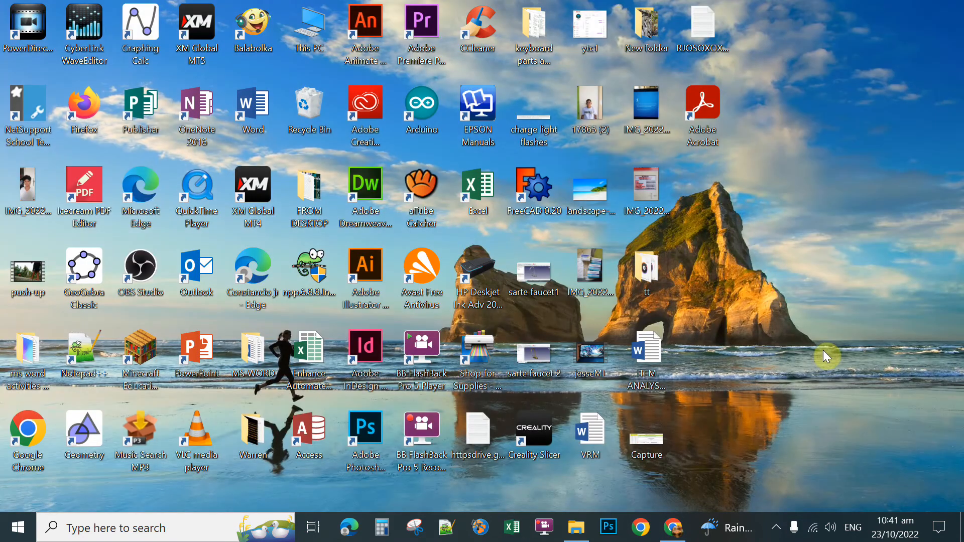
Switch to the Chrome window showing Gmail and open Google Drive from the Google apps.
left_click(673, 527)
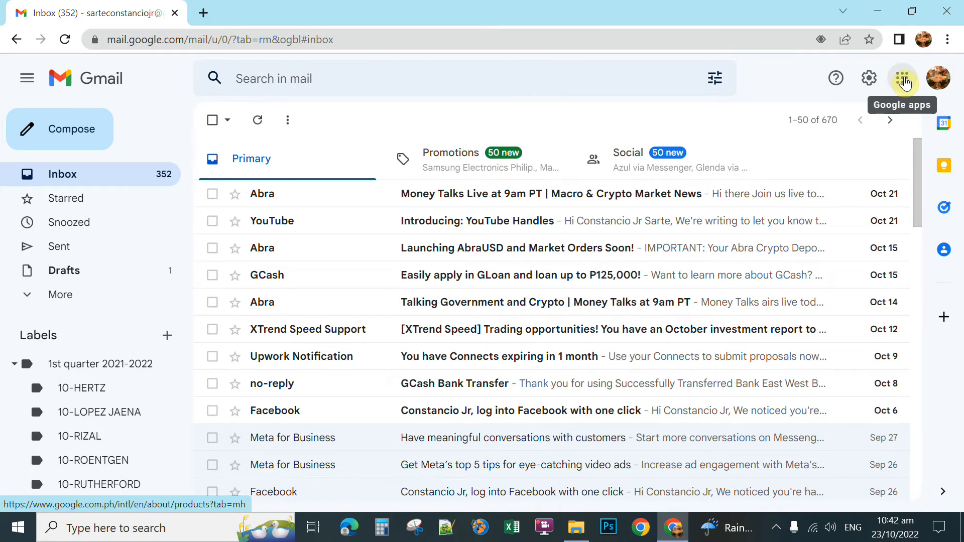
left_click(903, 81)
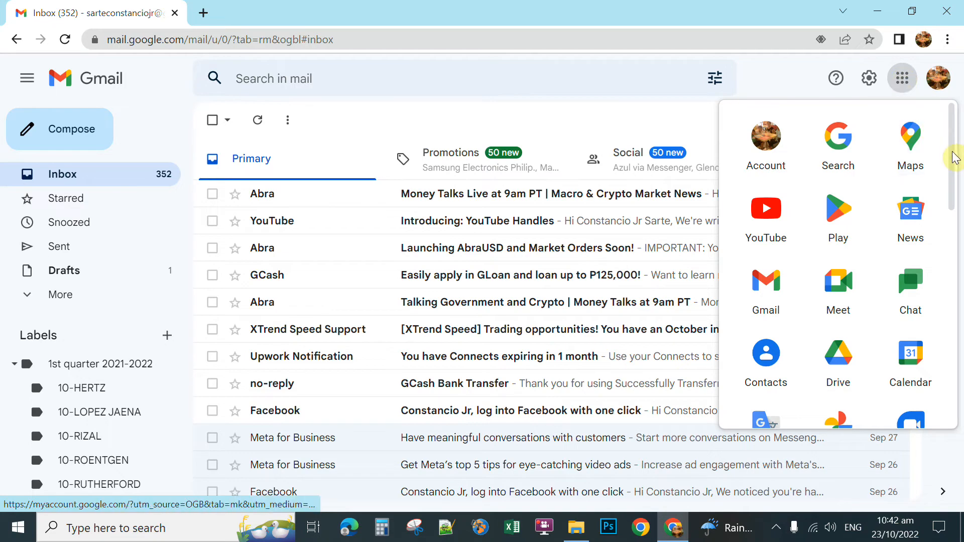
left_click_drag(954, 158, 958, 207)
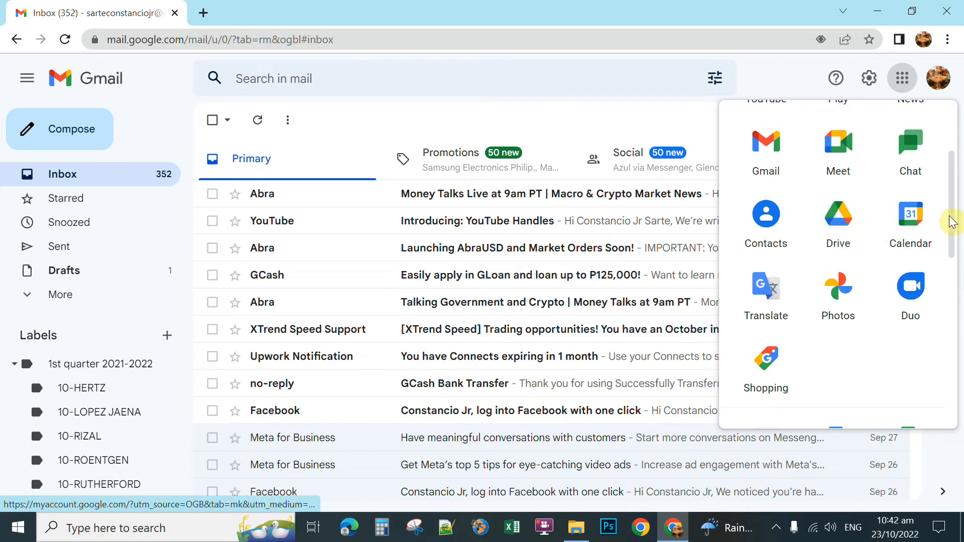
scroll(950, 211, "up", 2)
scroll(946, 213, "down", 5)
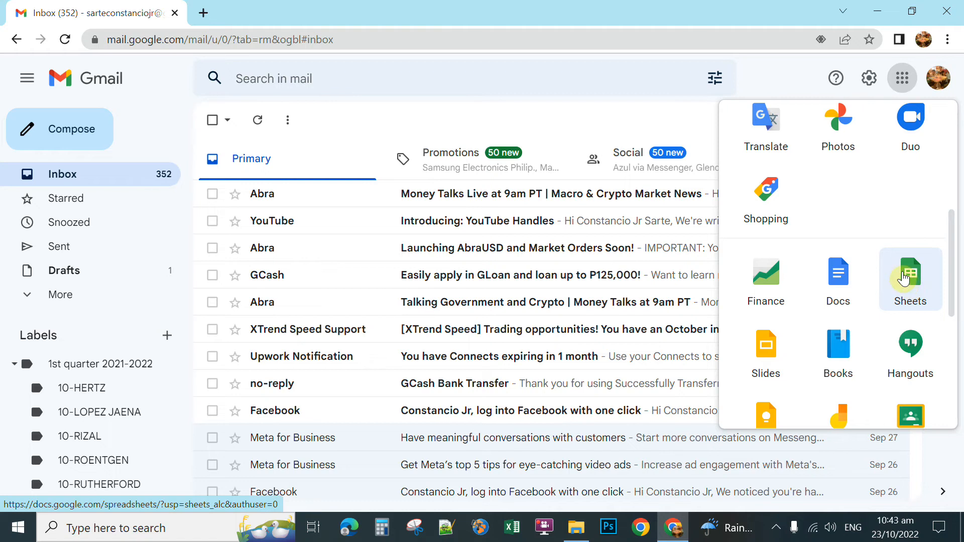
left_click_drag(951, 283, 953, 224)
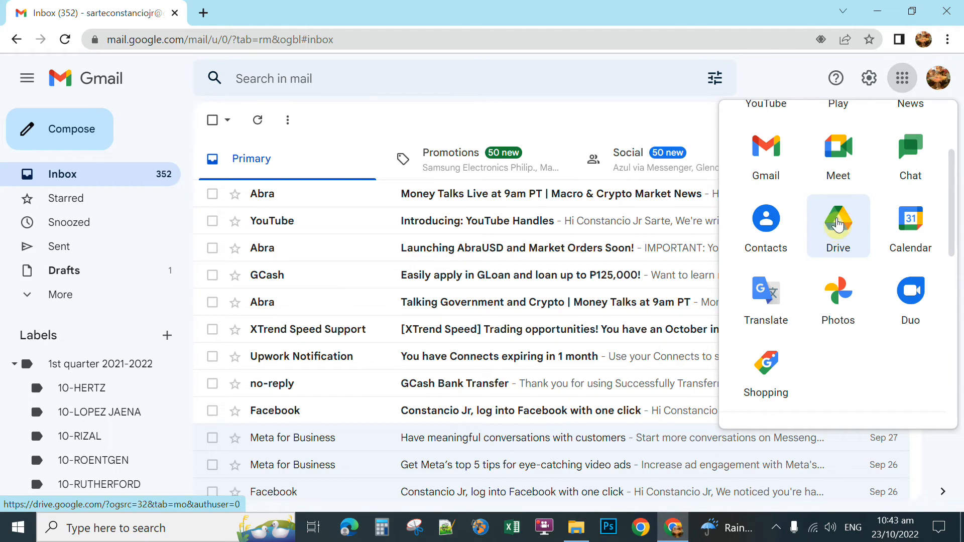
left_click(838, 221)
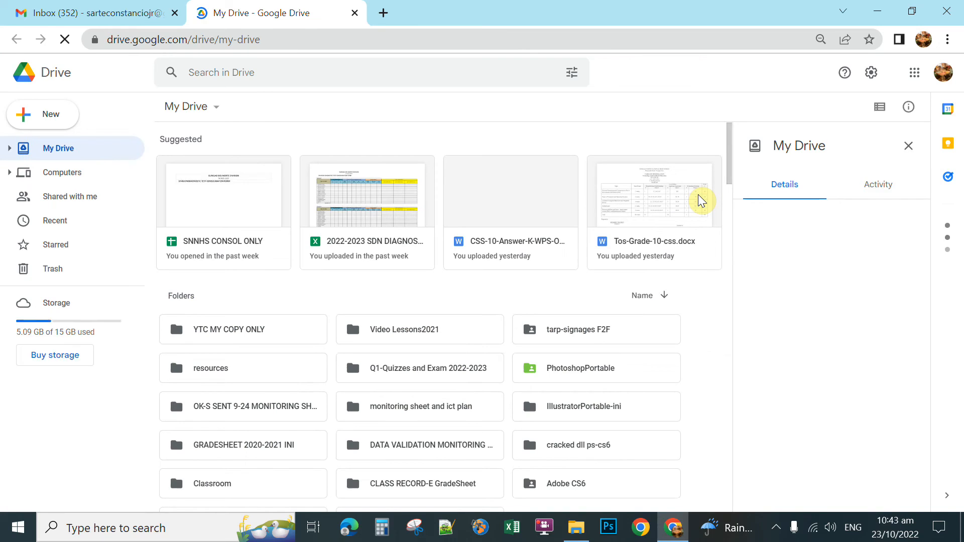
Upload the LEARNERS DATABASE VACCINATION workbook from the Downloads folder to My Drive and dismiss the upload notice.
left_click(217, 112)
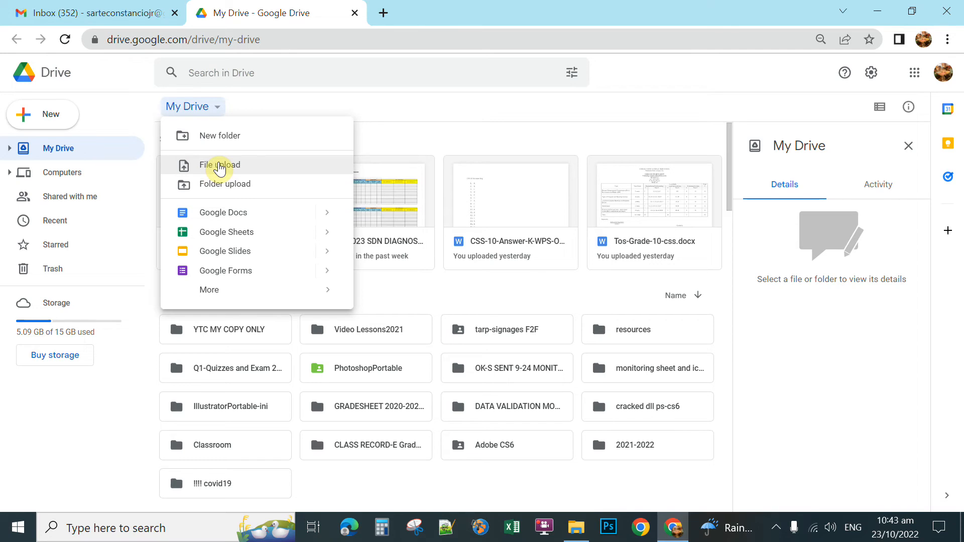
left_click(219, 165)
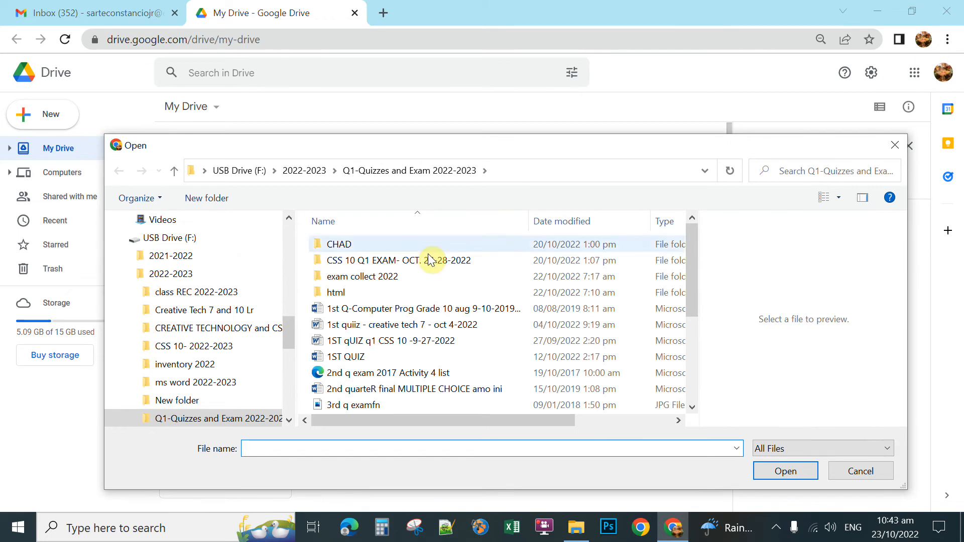
left_click_drag(289, 327, 291, 234)
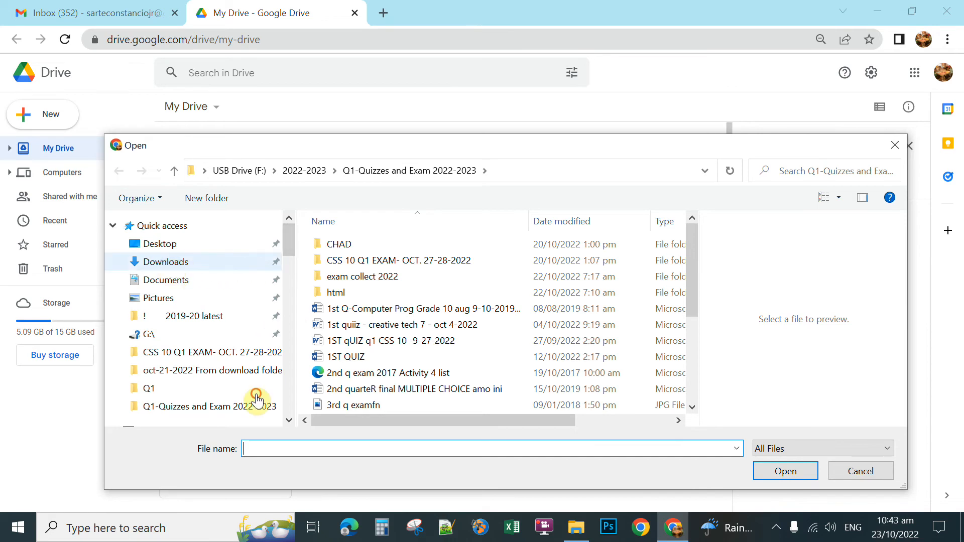
left_click(171, 262)
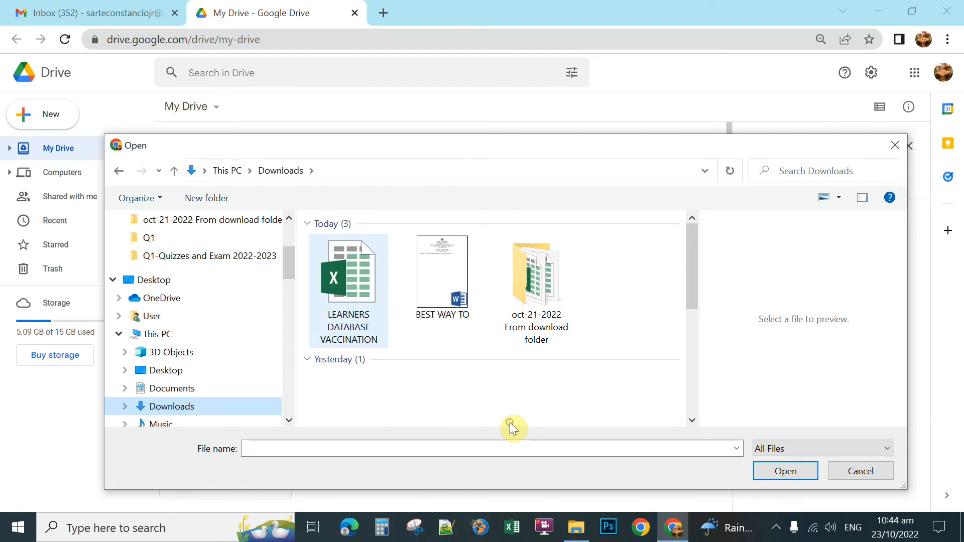
left_click(351, 296)
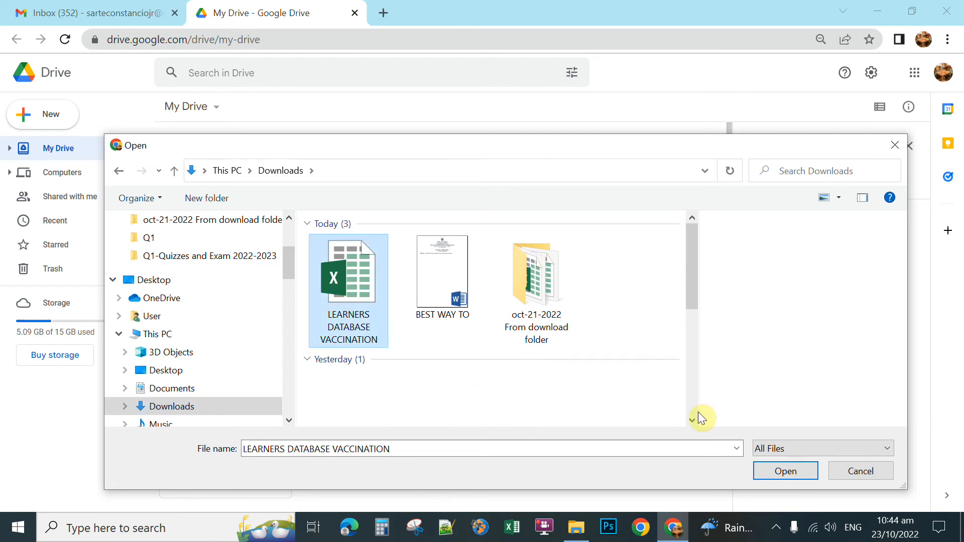
left_click(795, 473)
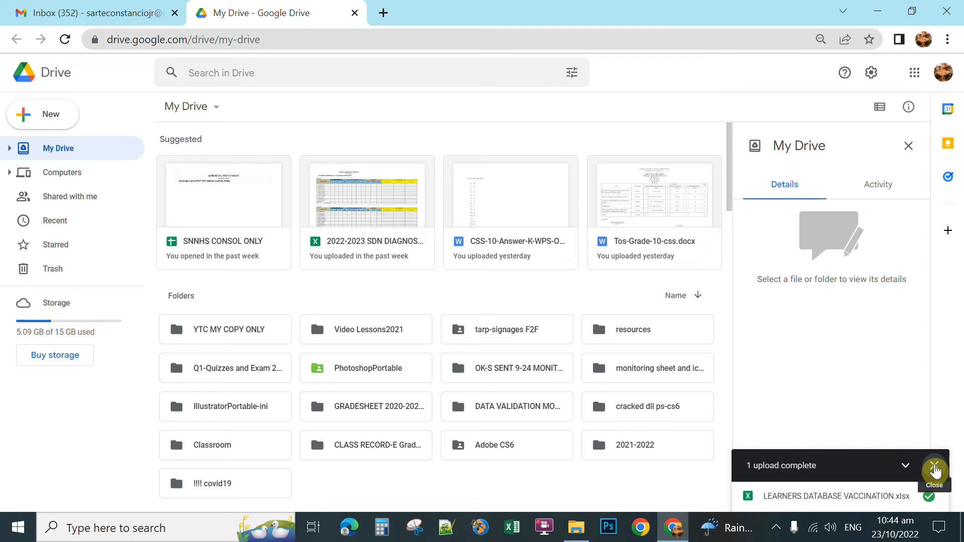
left_click(935, 471)
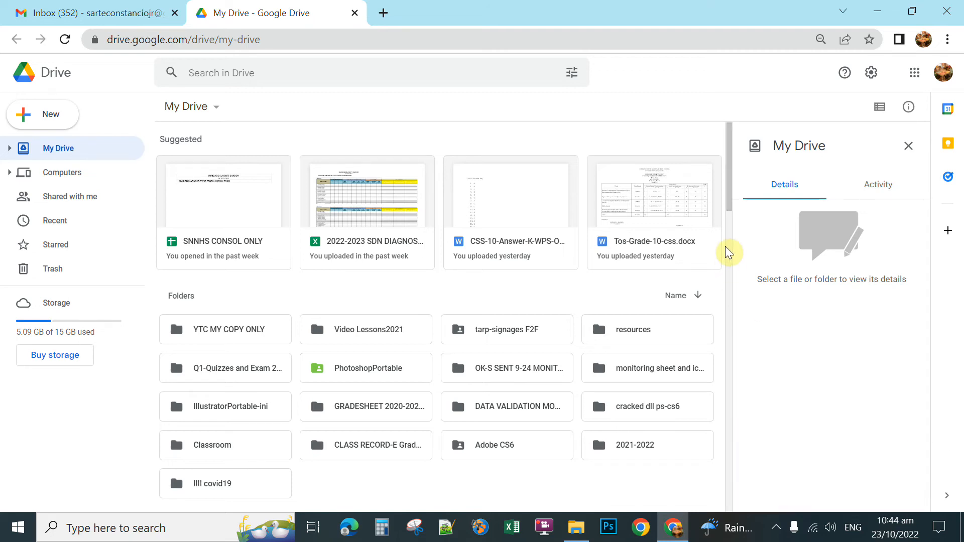
Find the uploaded LEARNERS DATABASE VACCINATION.xlsx among the My Drive files and open its sharing settings.
scroll(732, 213, "down", 1)
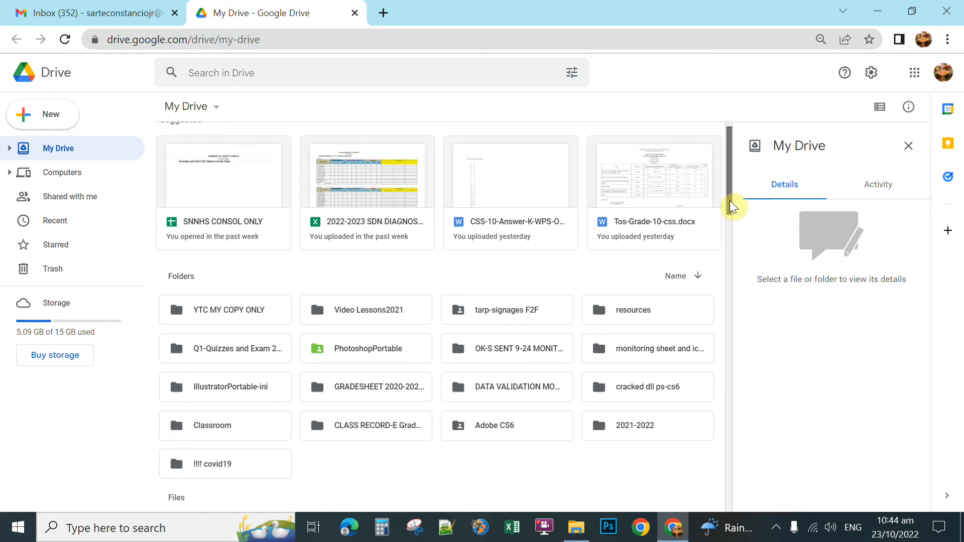
scroll(733, 215, "down", 2)
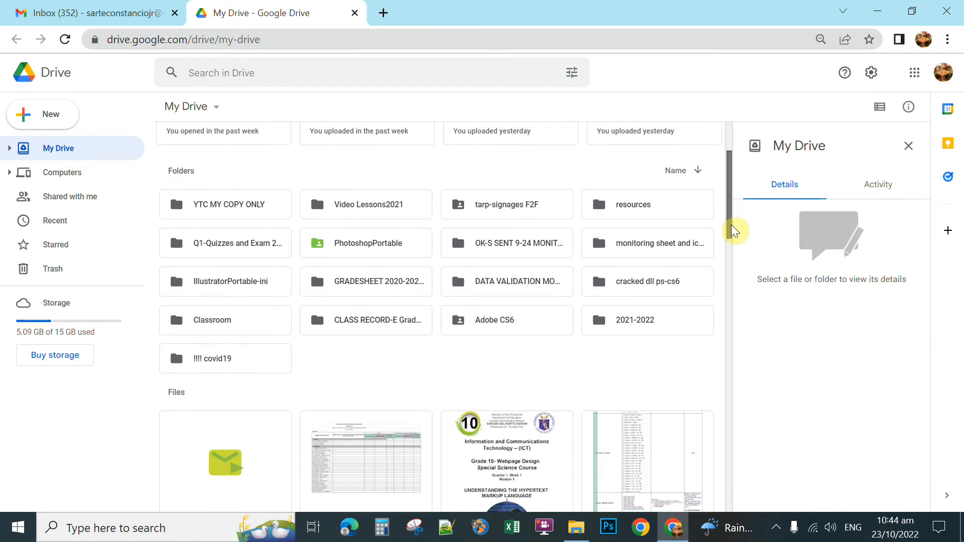
scroll(733, 211, "up", 3)
left_click_drag(732, 199, 733, 466)
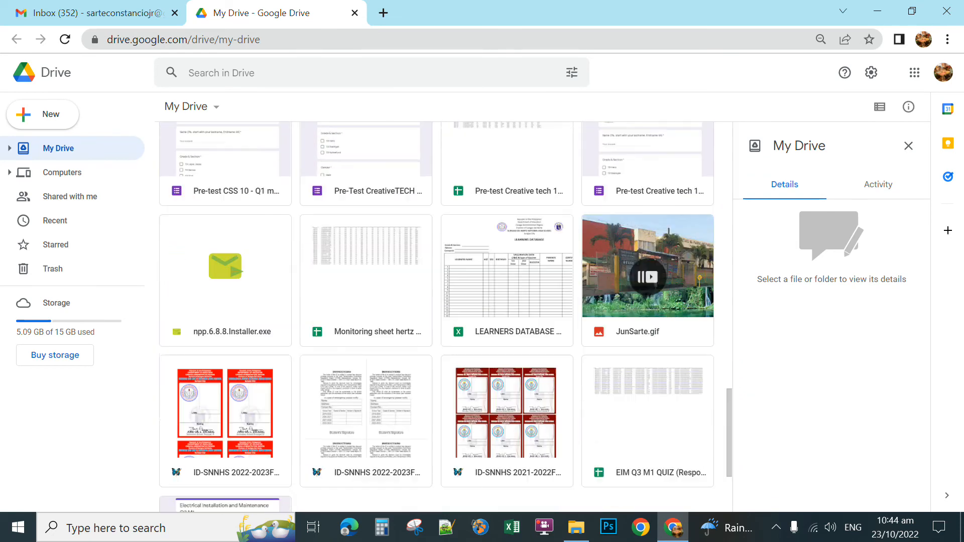
right_click(495, 279)
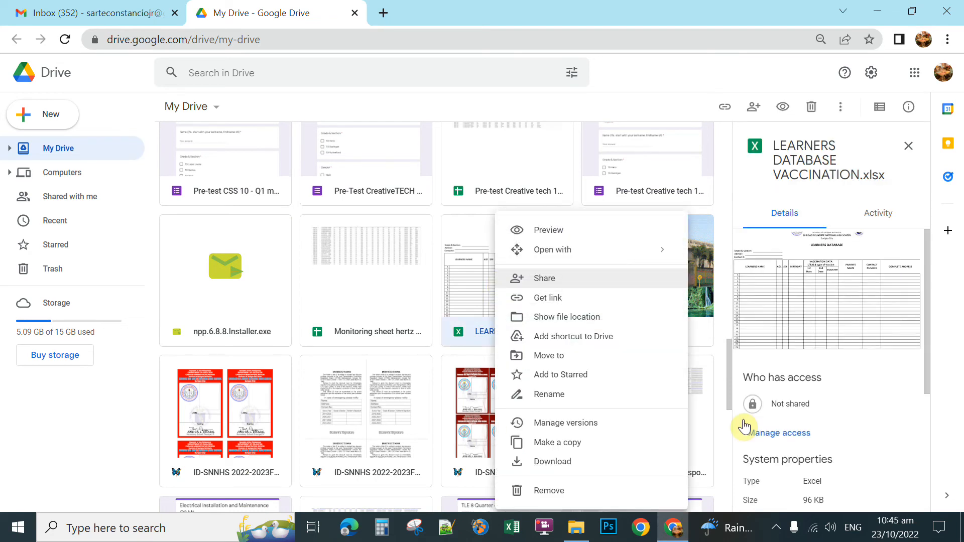
left_click(541, 280)
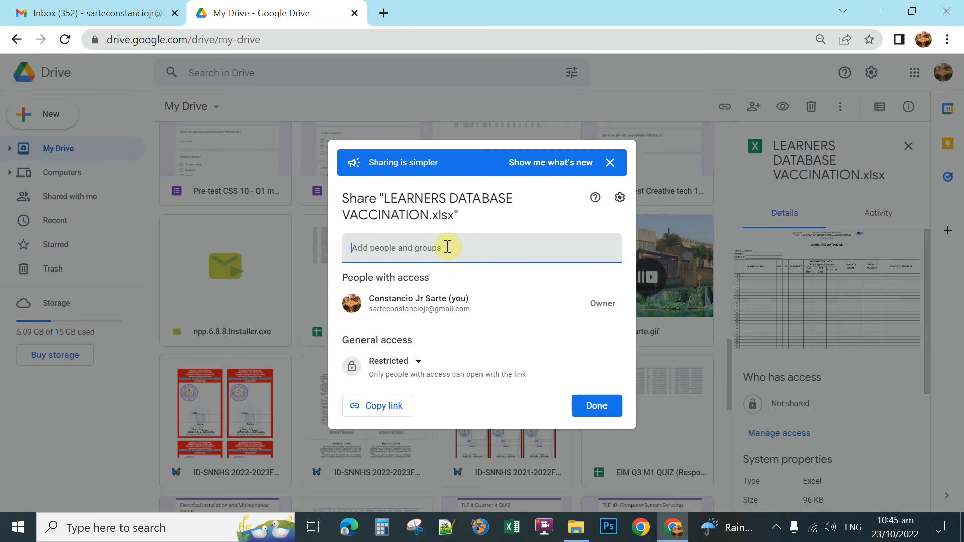
Set the file's general access to Anyone with the link with the Editor role, and copy the sharing link.
left_click(419, 364)
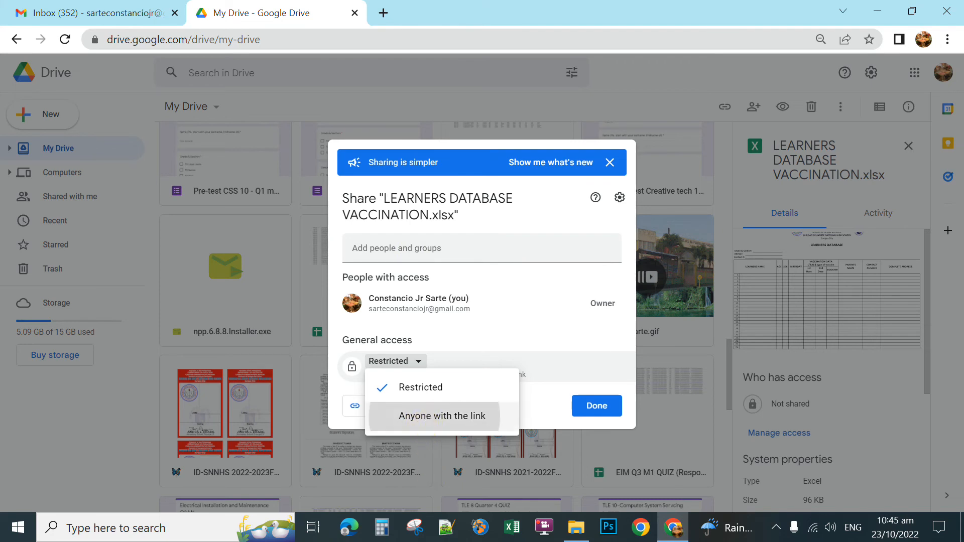
left_click(426, 421)
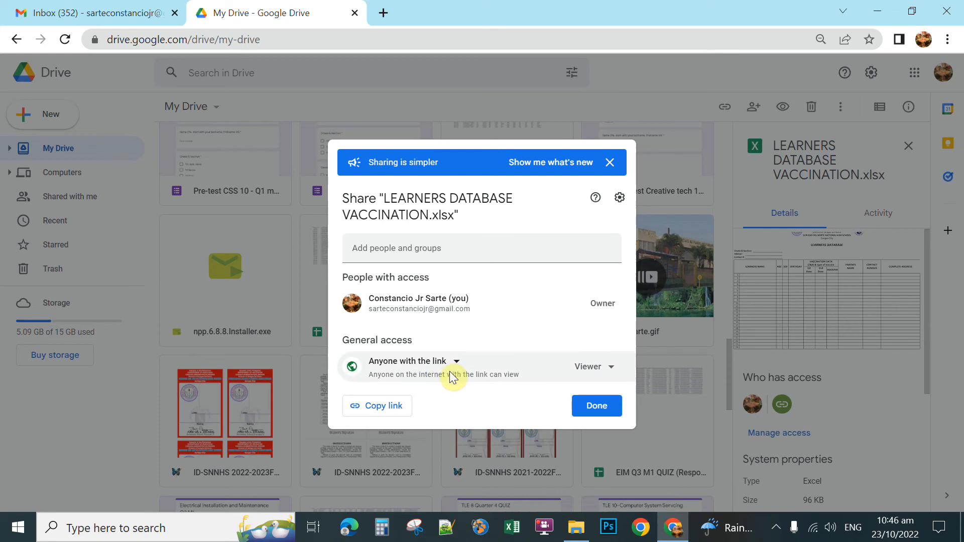
left_click(613, 372)
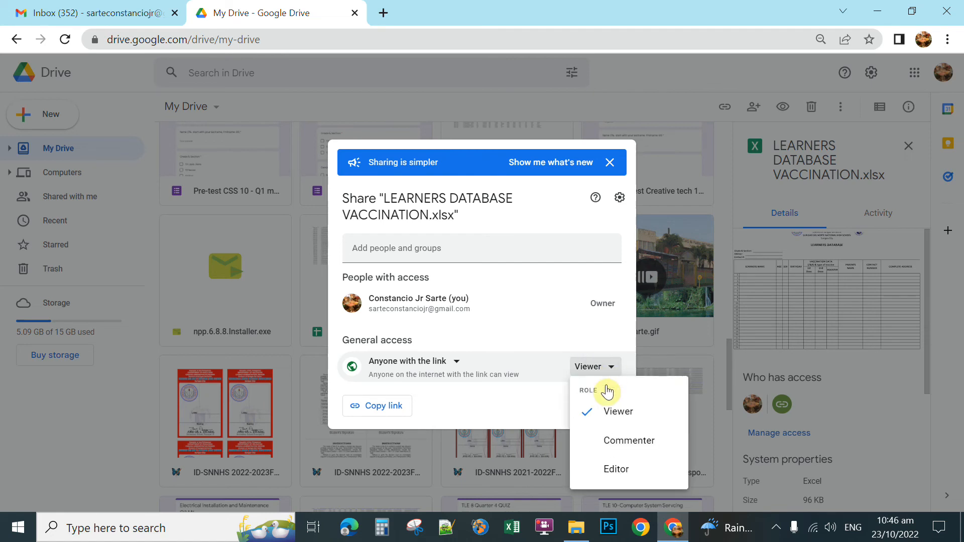
left_click(609, 472)
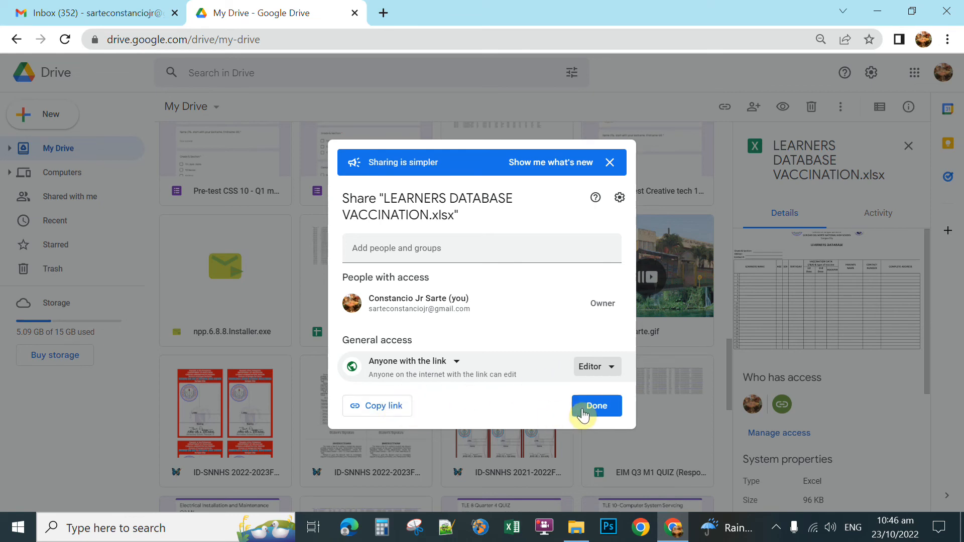
left_click(375, 412)
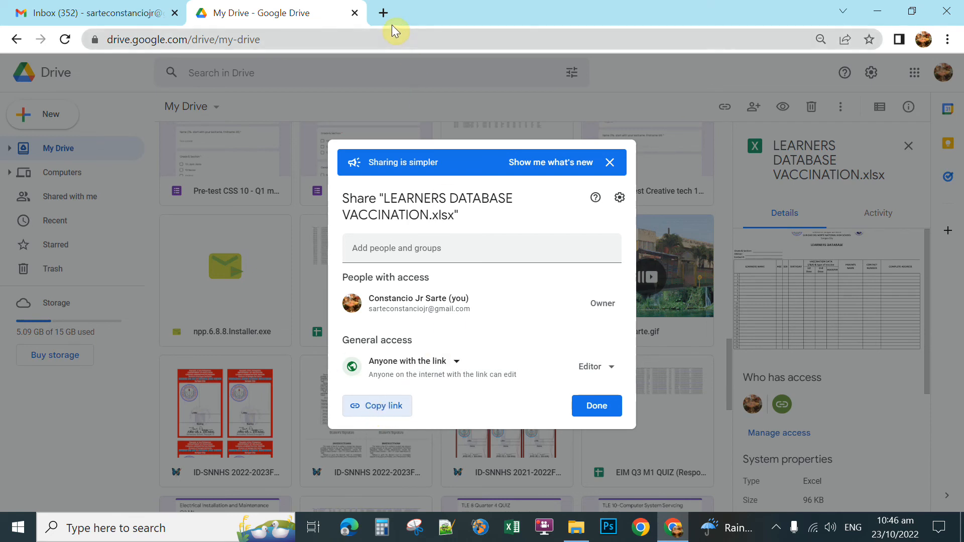
Open Facebook at fb.com in a new browser tab.
left_click(383, 12)
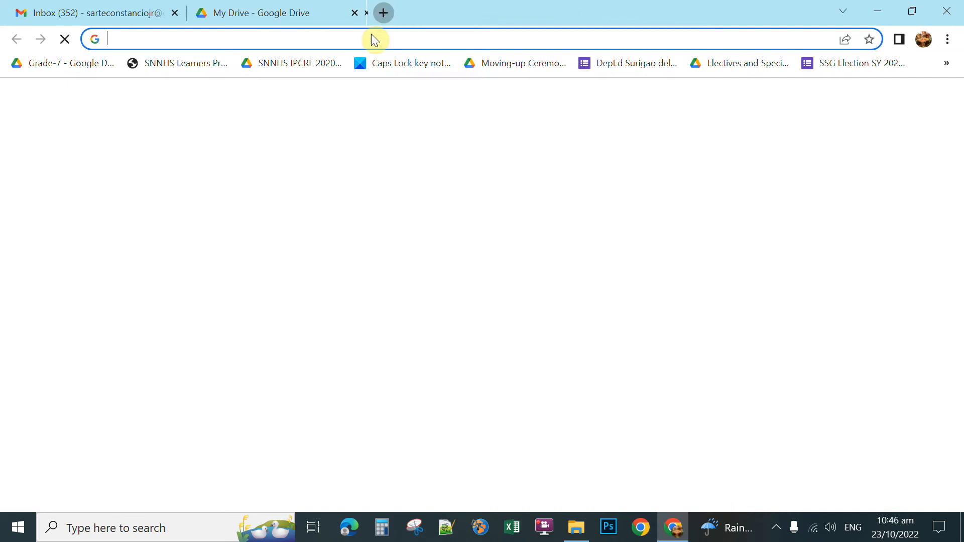
left_click(273, 36)
type("fb.com")
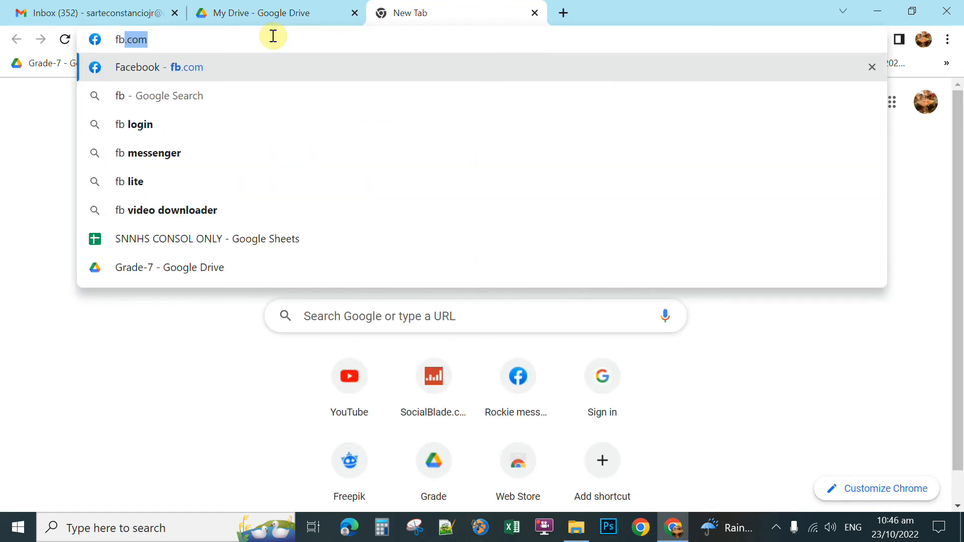
key("Return")
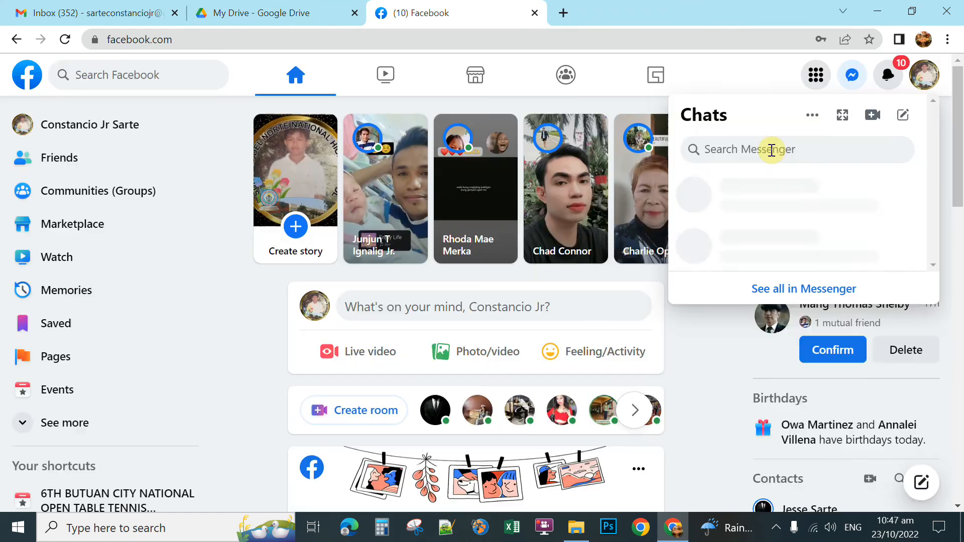
Find the account owner's own chat in Messenger, paste the copied sharing link into a message and send it.
left_click(773, 149)
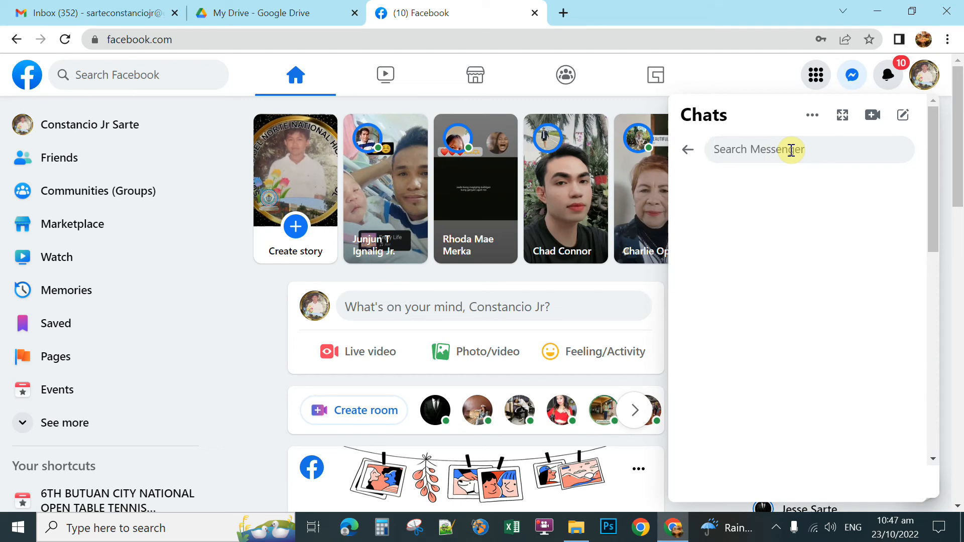
type("constancio")
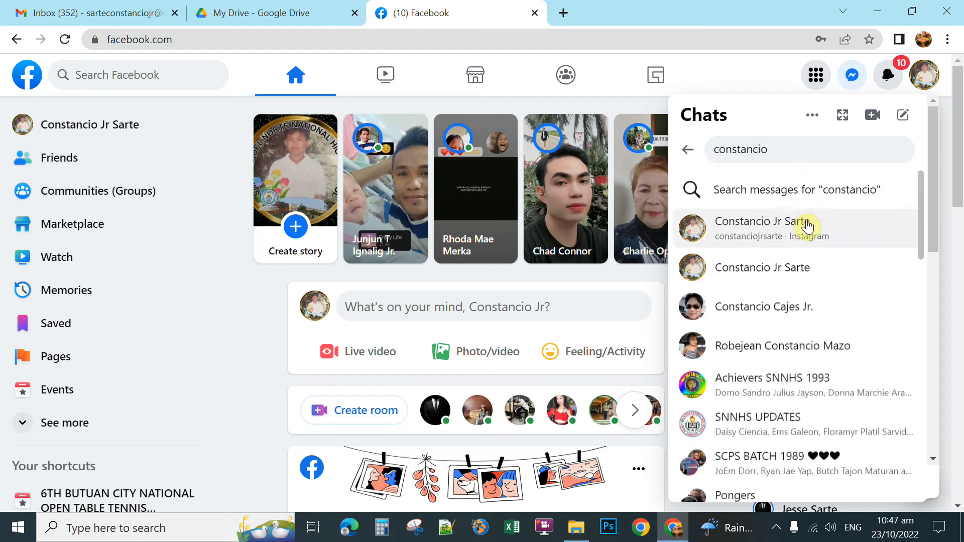
left_click(751, 273)
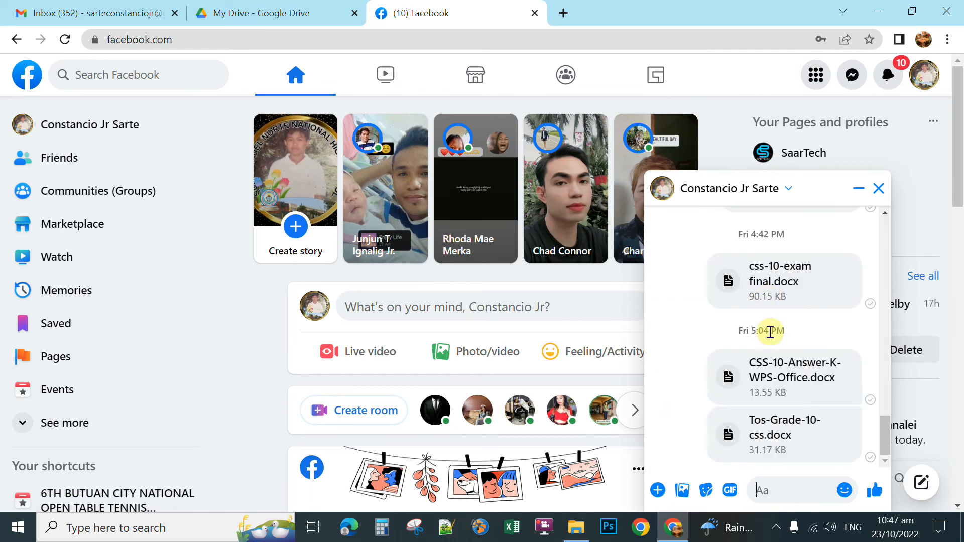
right_click(771, 493)
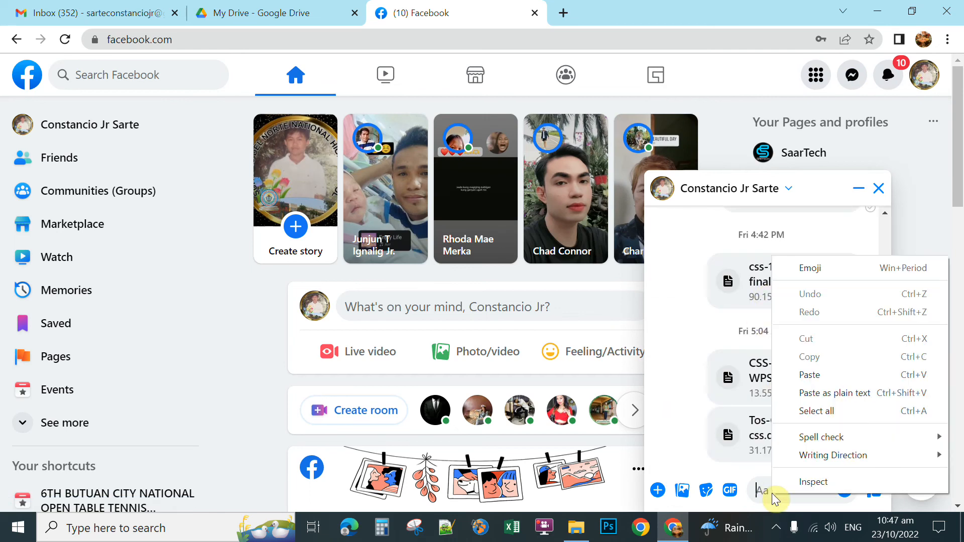
left_click(810, 374)
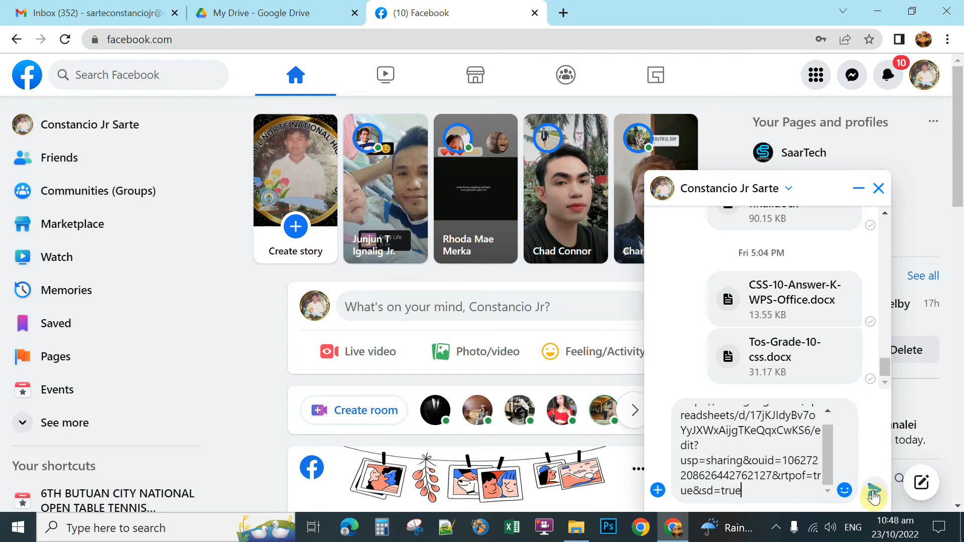
left_click(875, 490)
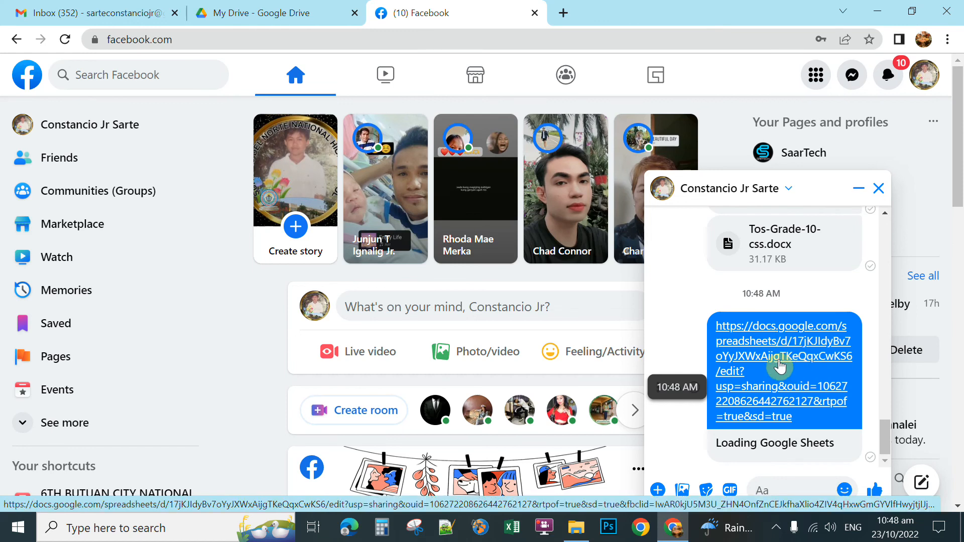
Glance at the file's sharing settings in Google Drive, return to Facebook and open the spreadsheet from the link in the sent message.
left_click(276, 19)
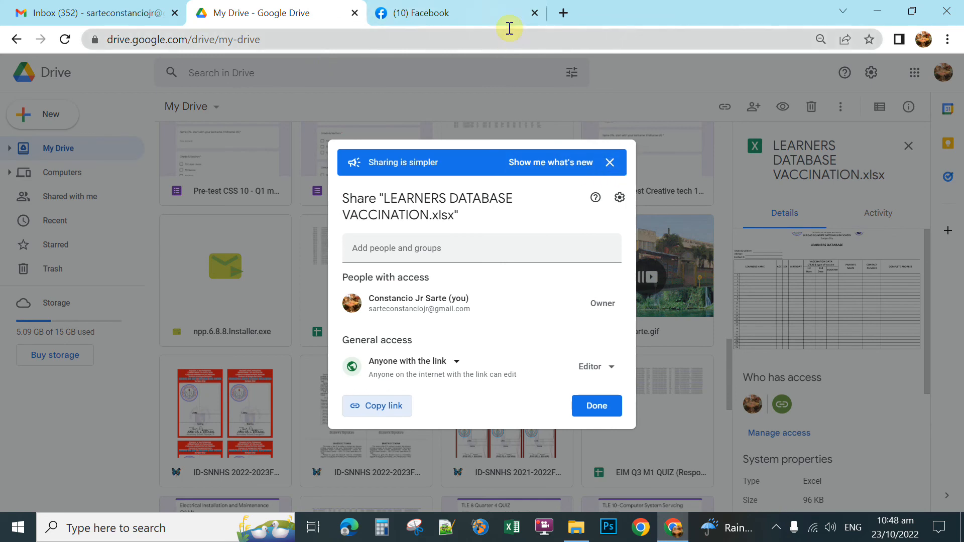
left_click(434, 13)
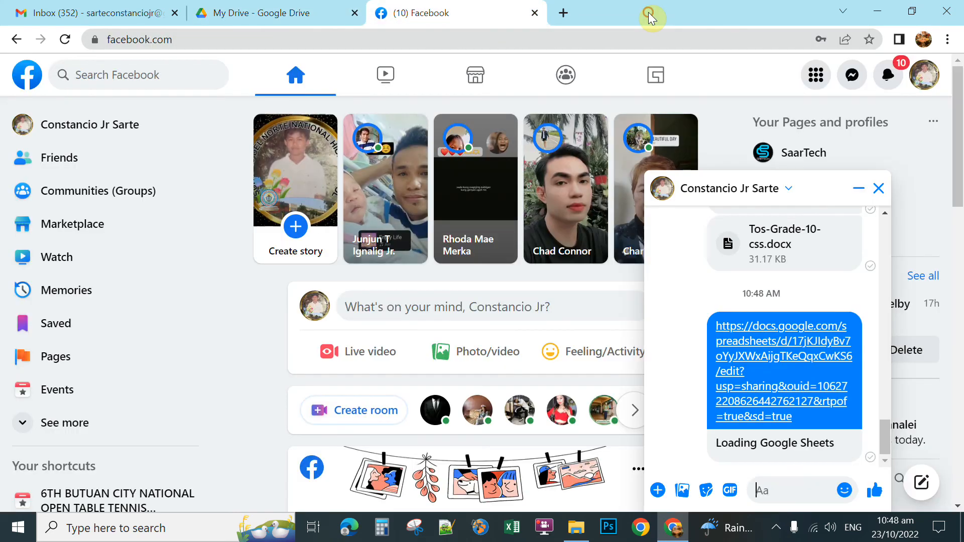
left_click(791, 396)
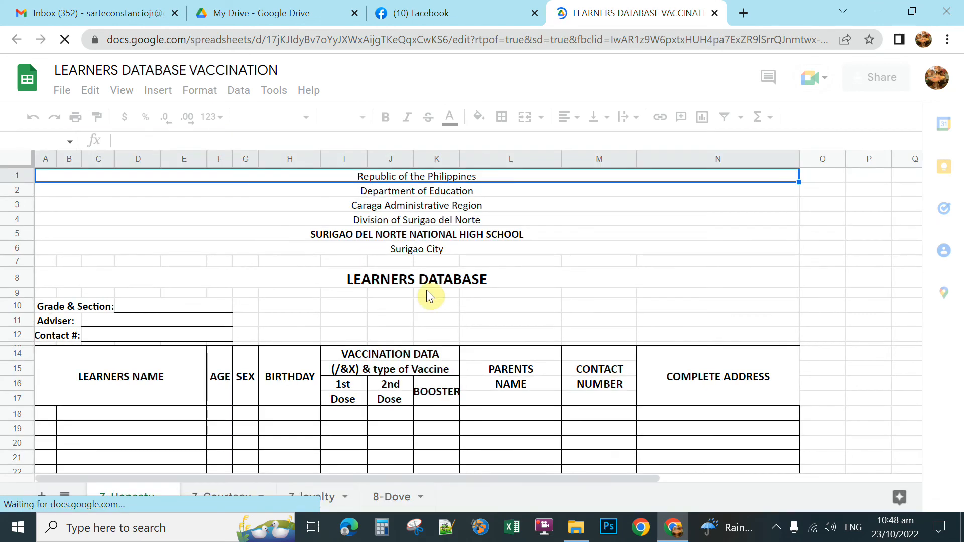
Look over the 7-Honesty worksheet, from the school header and section details down through the learners table rows.
scroll(419, 452, "down", 5)
scroll(385, 436, "up", 4)
scroll(282, 303, "up", 3)
scroll(318, 329, "down", 10)
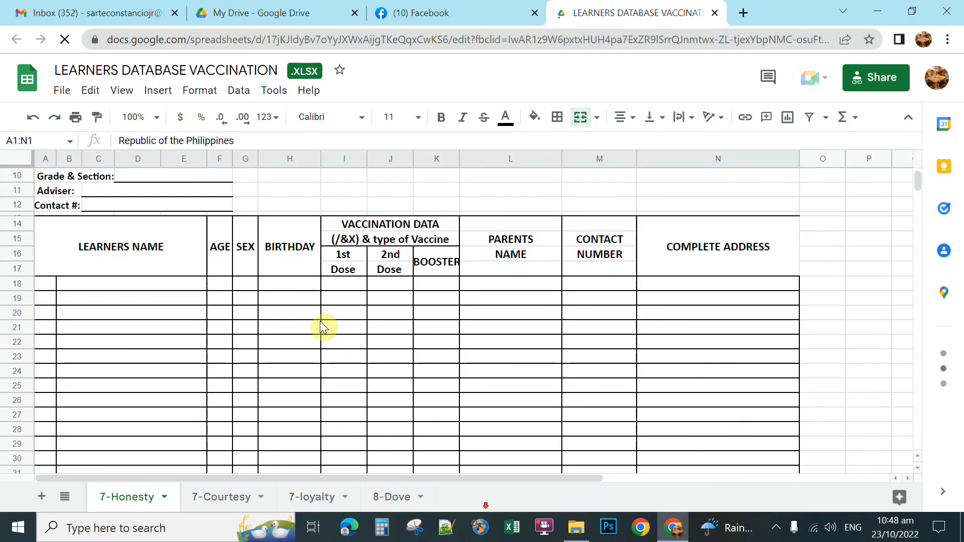
scroll(304, 336, "up", 8)
left_click(137, 346)
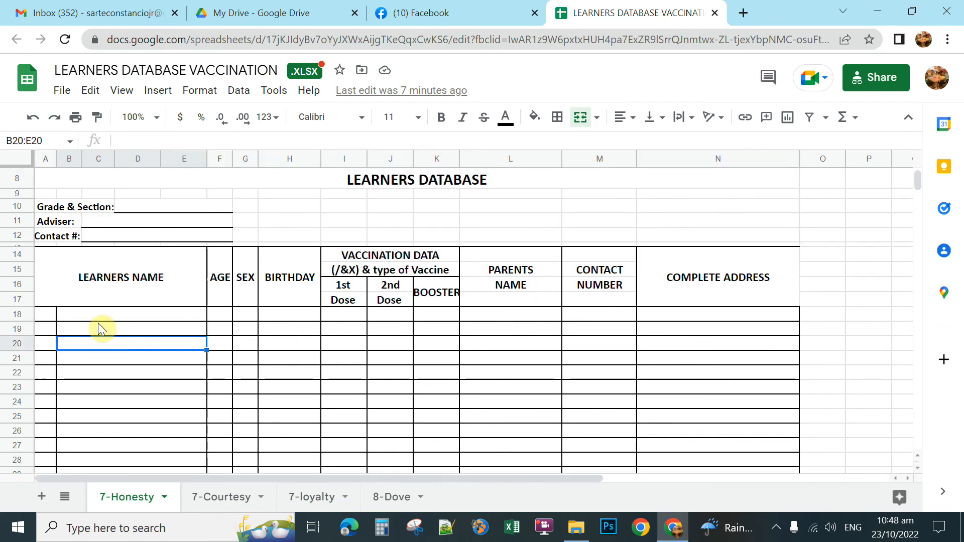
left_click(46, 316)
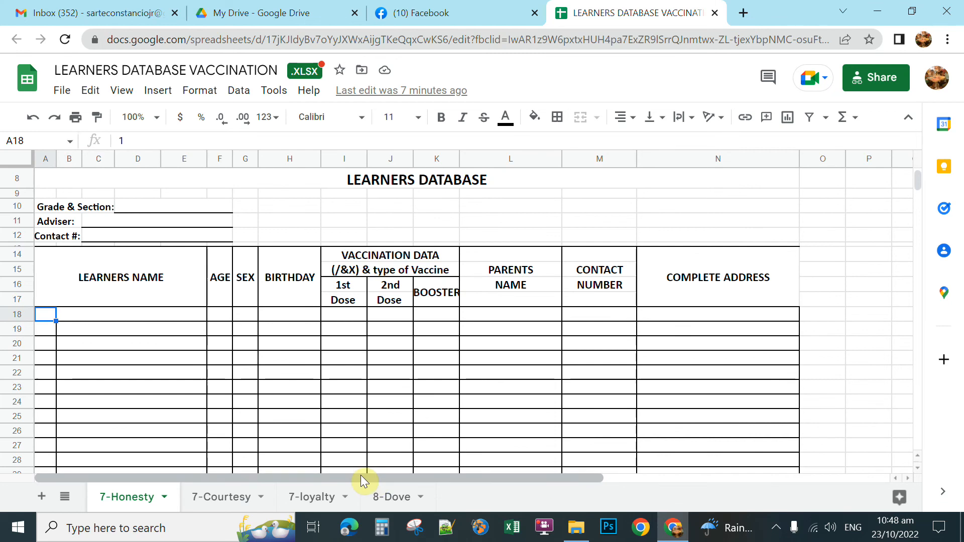
mouse_move(364, 477)
left_mouse_down()
mouse_move(490, 477)
mouse_move(363, 477)
left_mouse_up()
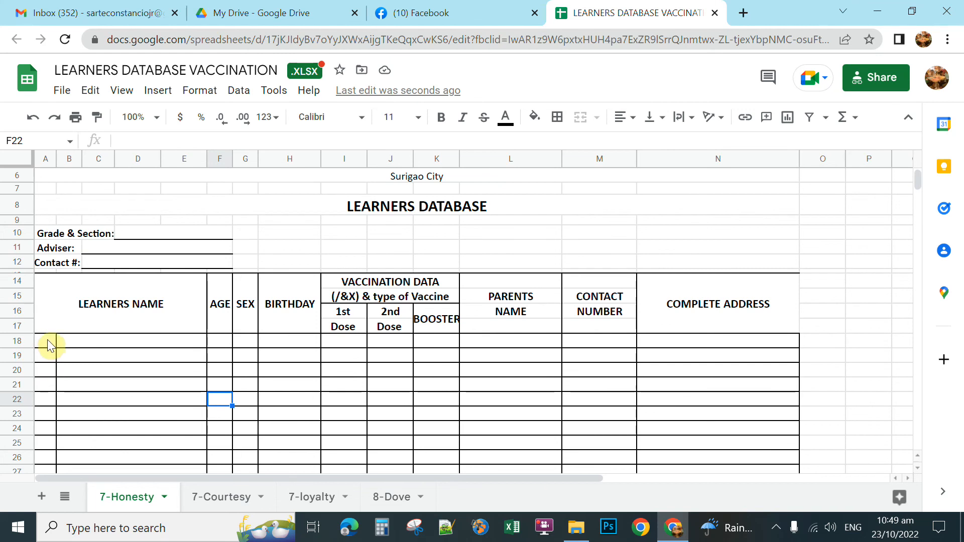
scroll(44, 338, "down", 7)
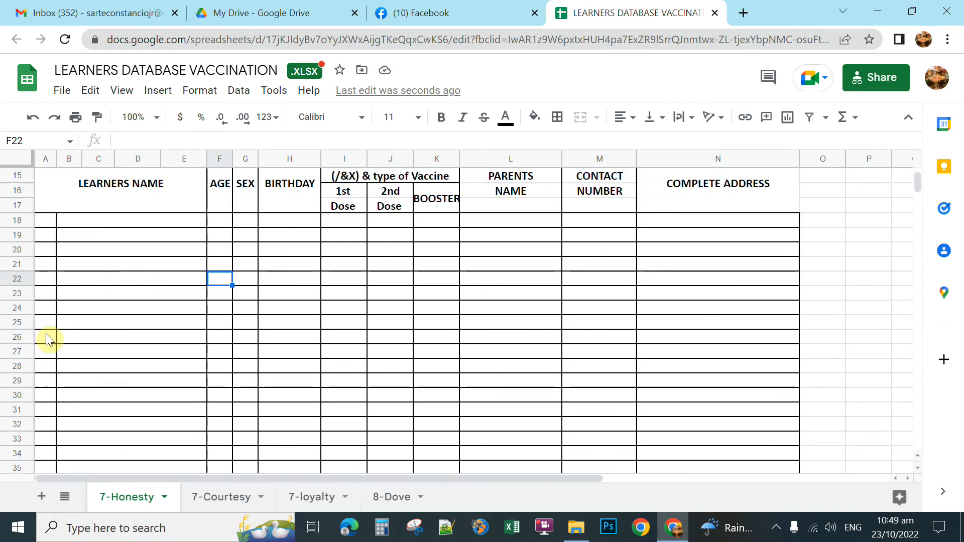
scroll(44, 322, "down", 10)
scroll(56, 306, "up", 20)
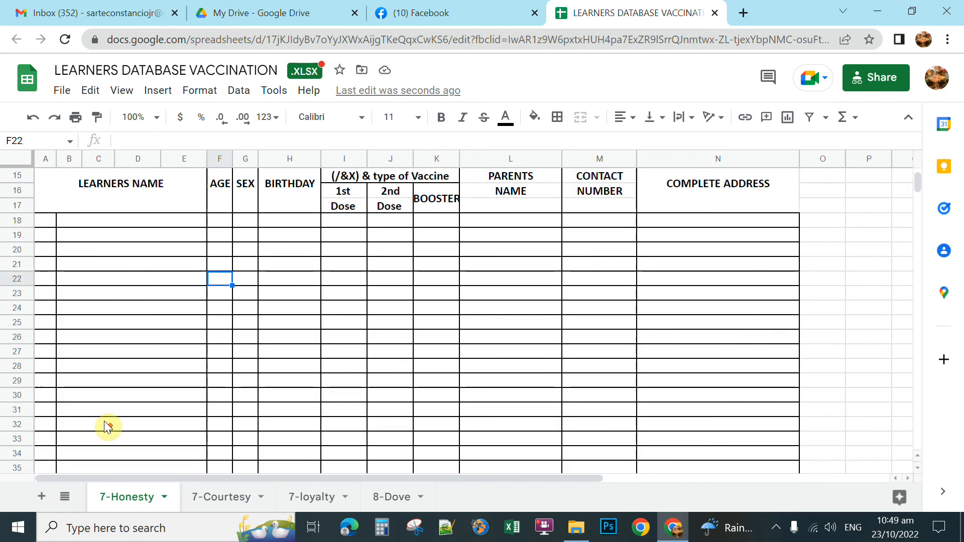
scroll(115, 253, "down", 1)
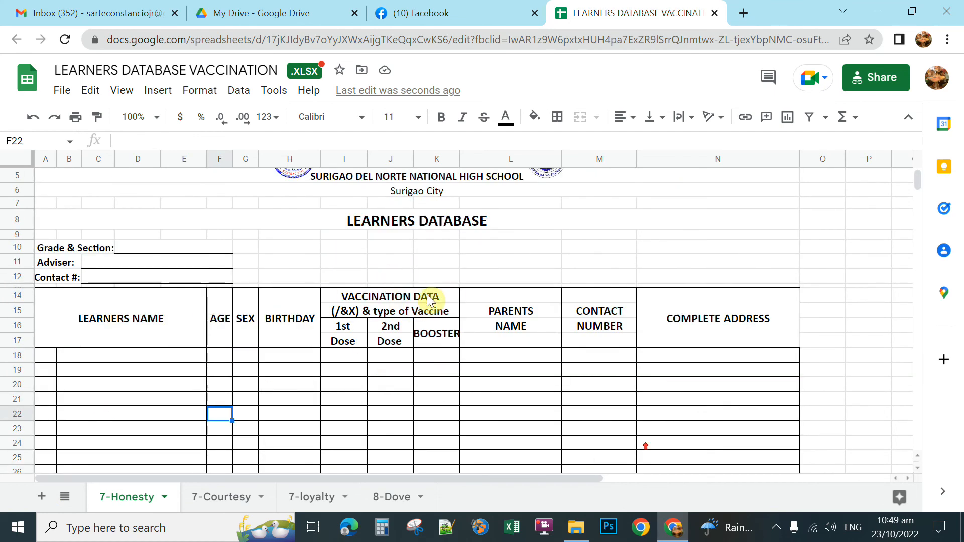
scroll(430, 303, "up", 1)
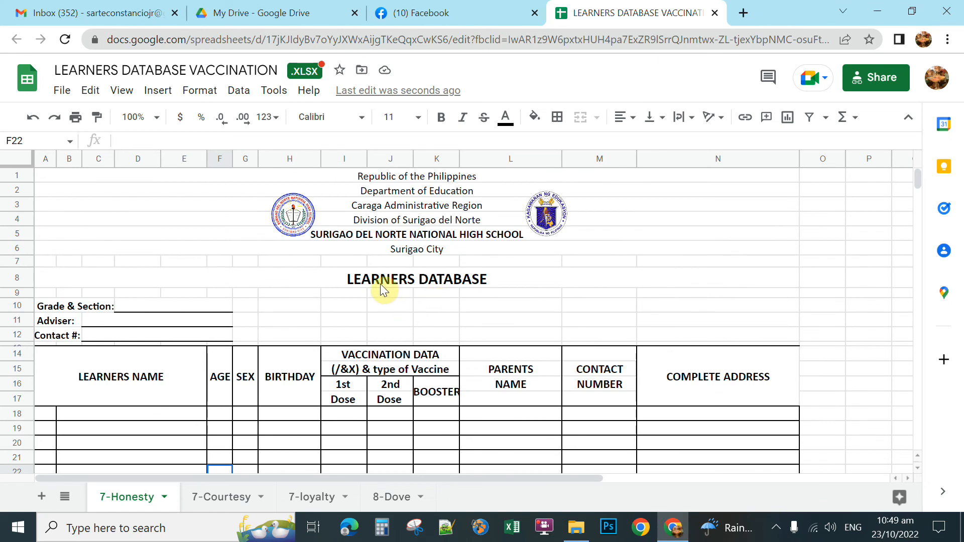
Download the LEARNERS DATABASE VACCINATION spreadsheet in Microsoft Excel (.xlsx) format.
left_click(62, 92)
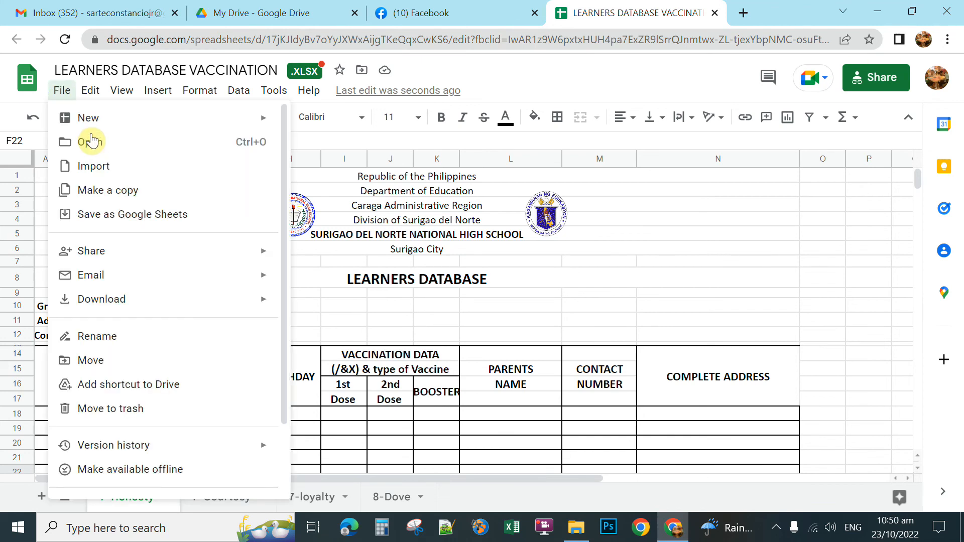
mouse_move(95, 299)
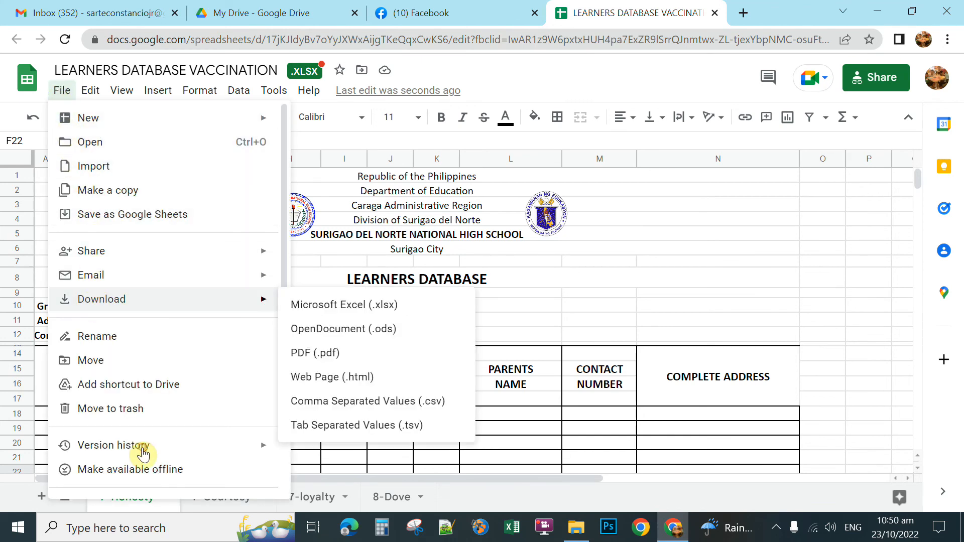
left_click(341, 310)
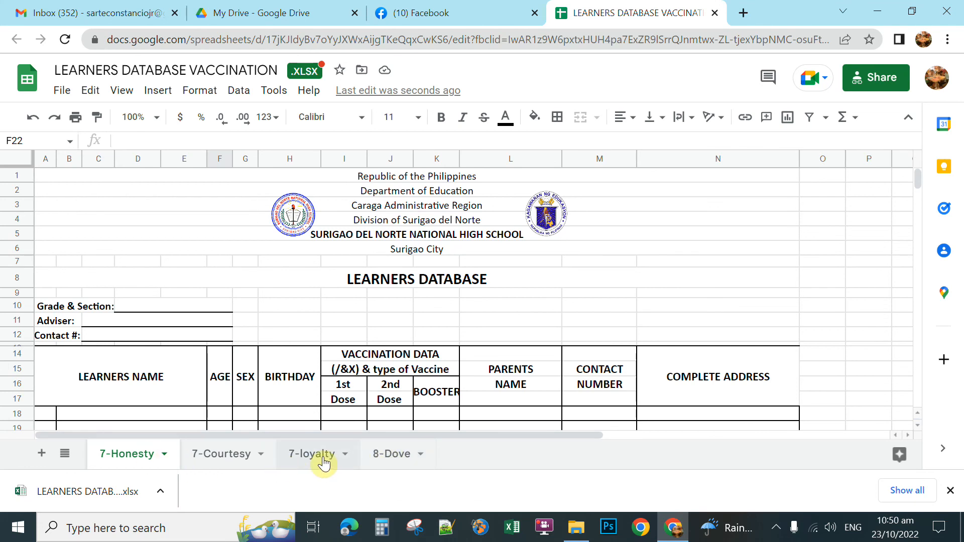
Duplicate the 8-Dove worksheet.
left_click(398, 460)
right_click(406, 451)
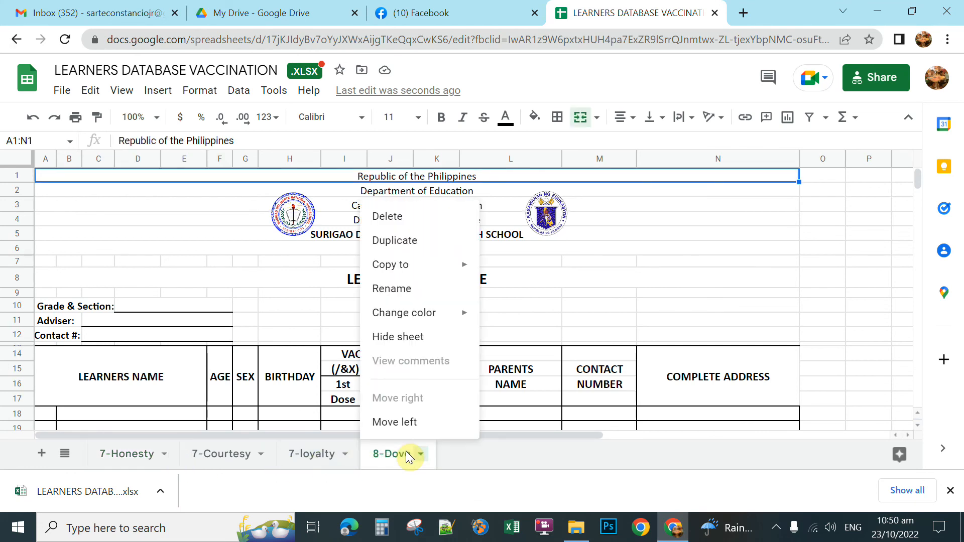
left_click(411, 242)
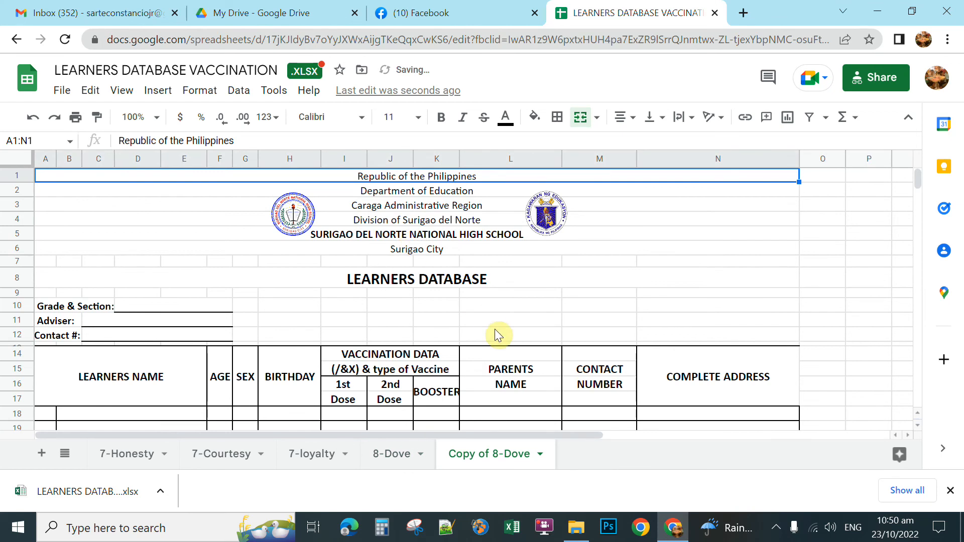
Rename the copied 8-Dove worksheet as 8-Penguin.
right_click(499, 456)
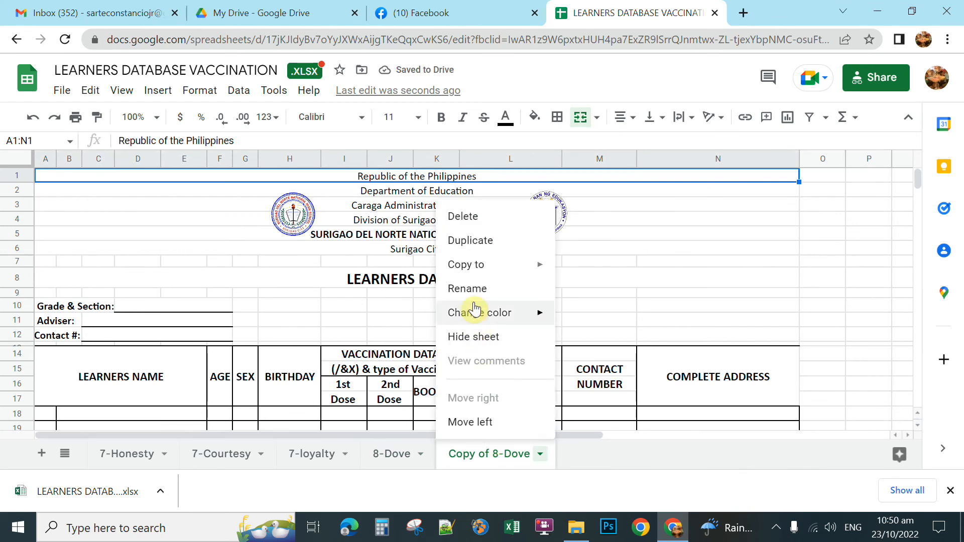
left_click(467, 288)
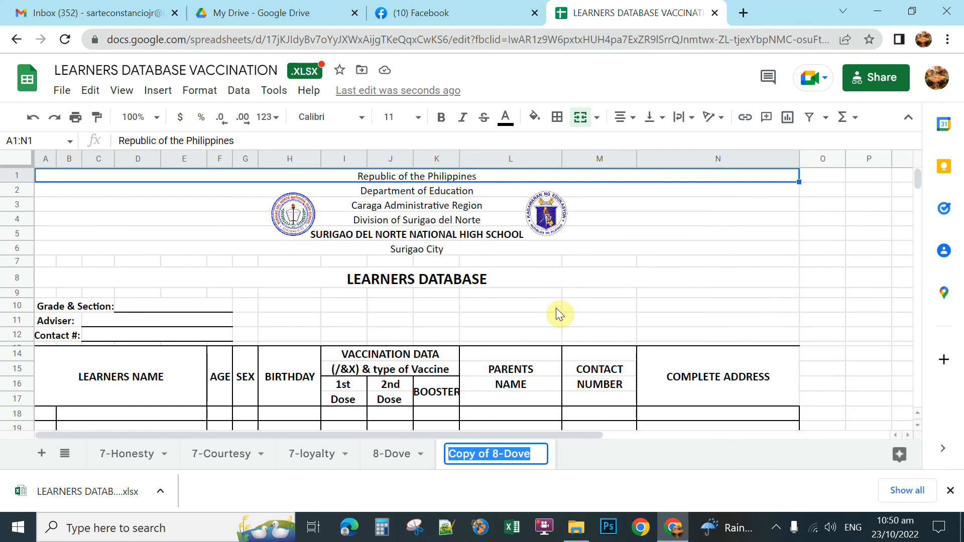
type("8-")
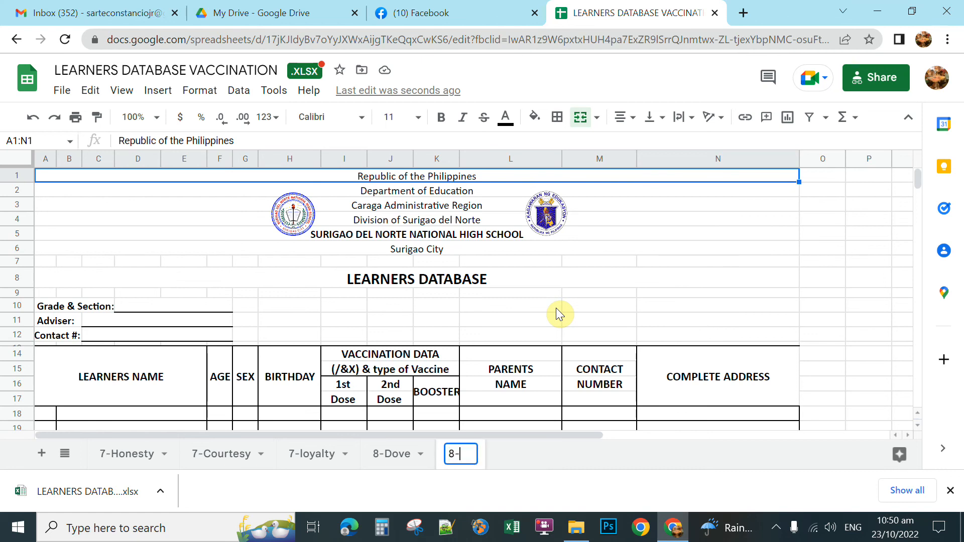
type("Penguin")
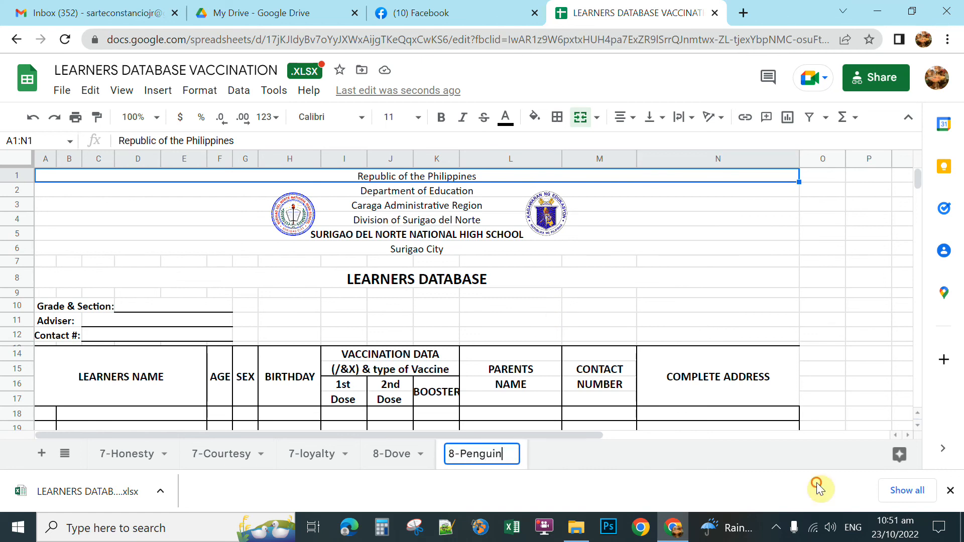
left_click(545, 324)
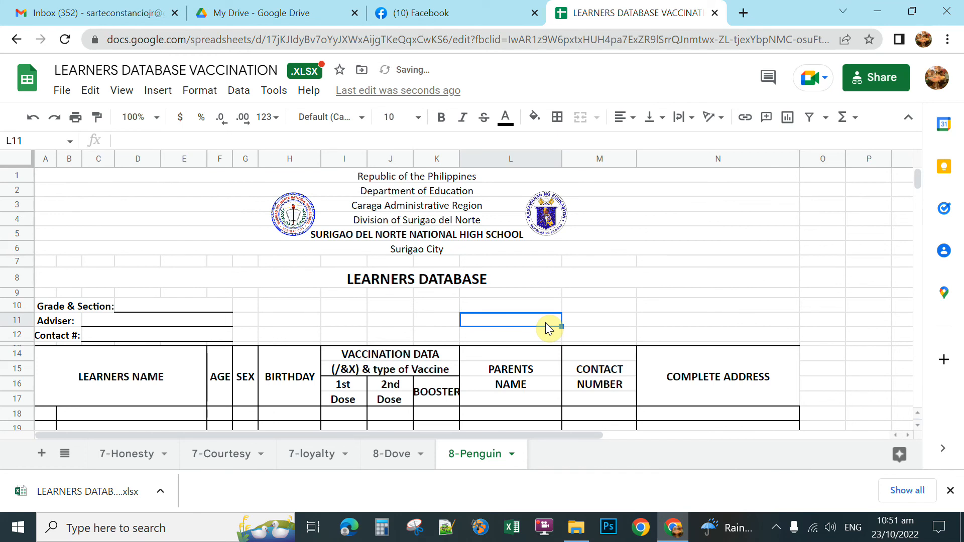